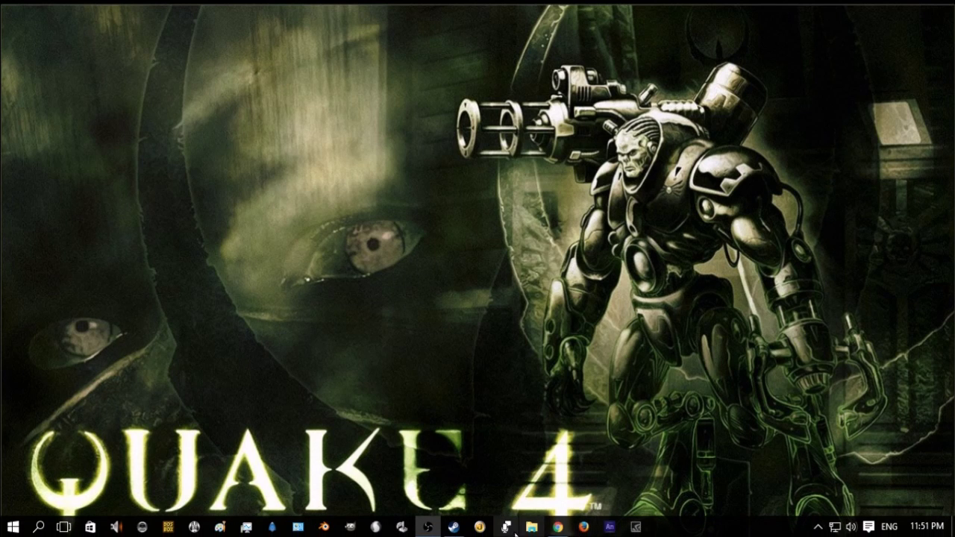
# - Launch Quake 4 from the Steam library and load the "Crappy Textures" save in the Air Defense Bunker
pyautogui.click(453, 527)
pyautogui.click(257, 120)
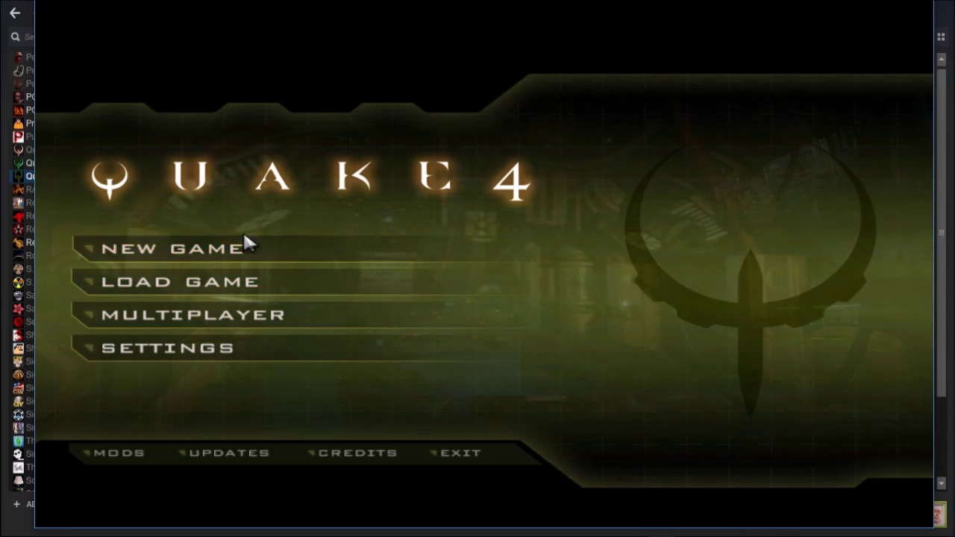
pyautogui.click(249, 284)
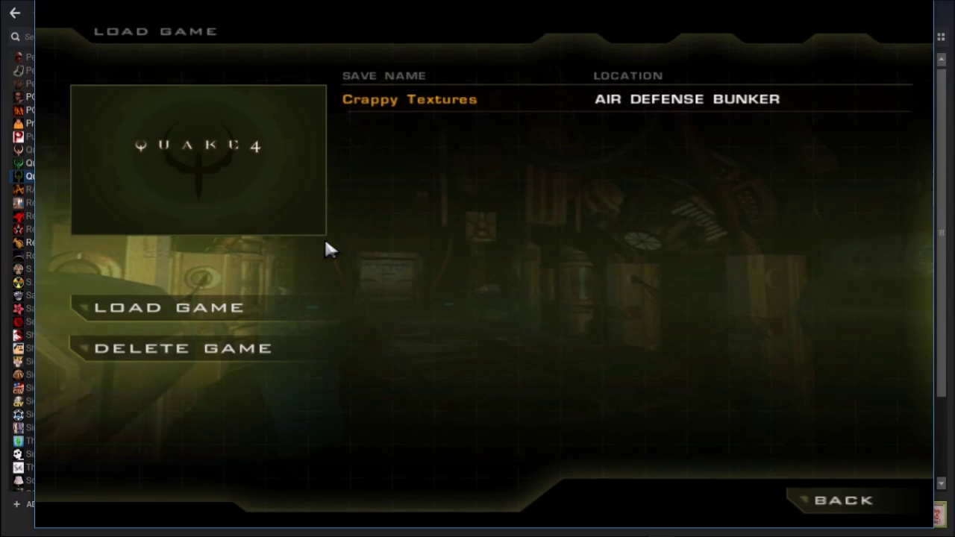
pyautogui.click(441, 100)
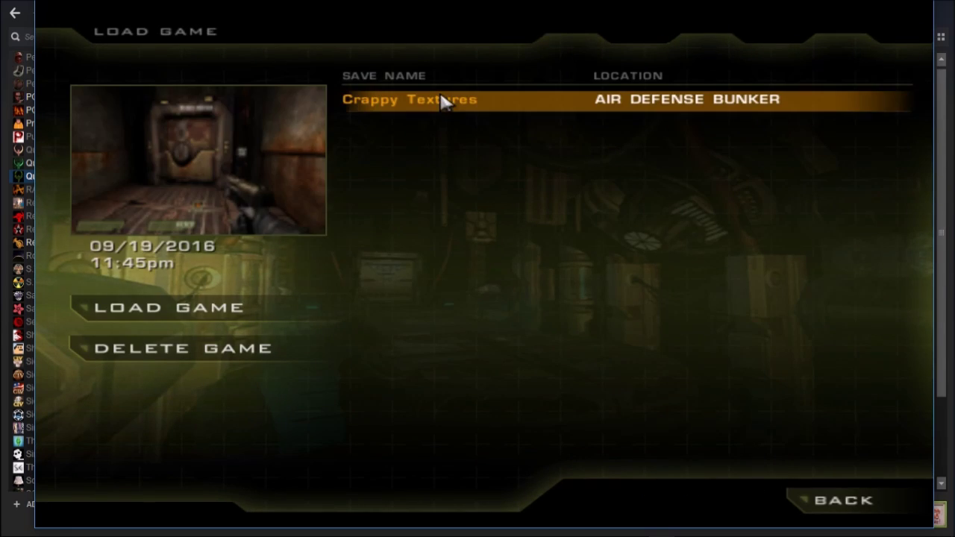
pyautogui.click(234, 309)
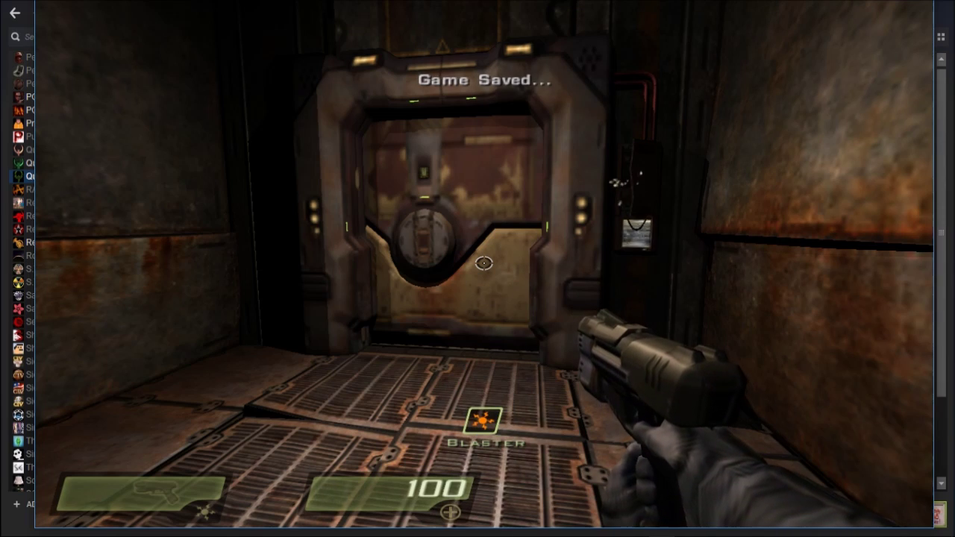
# - Examine the textures of the crates, rusty walls, bunker door and the dead soldier in the corridor up close
pyautogui.moveTo(483, 262)
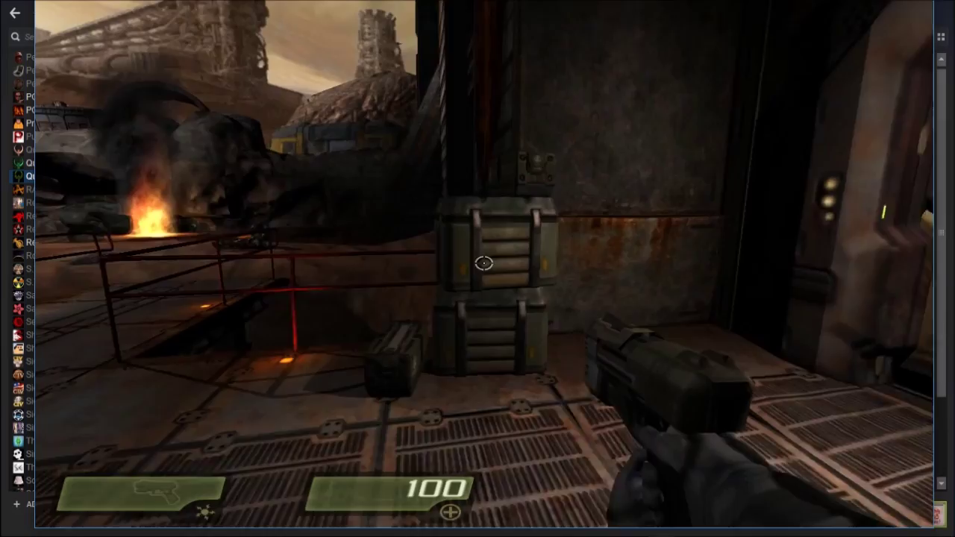
pyautogui.press('w')
pyautogui.press('f')
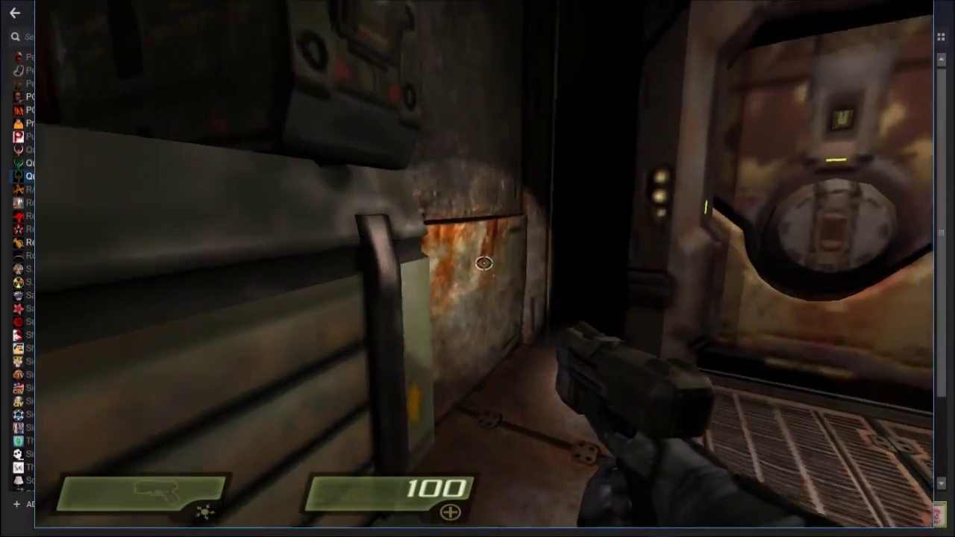
pyautogui.press('w')
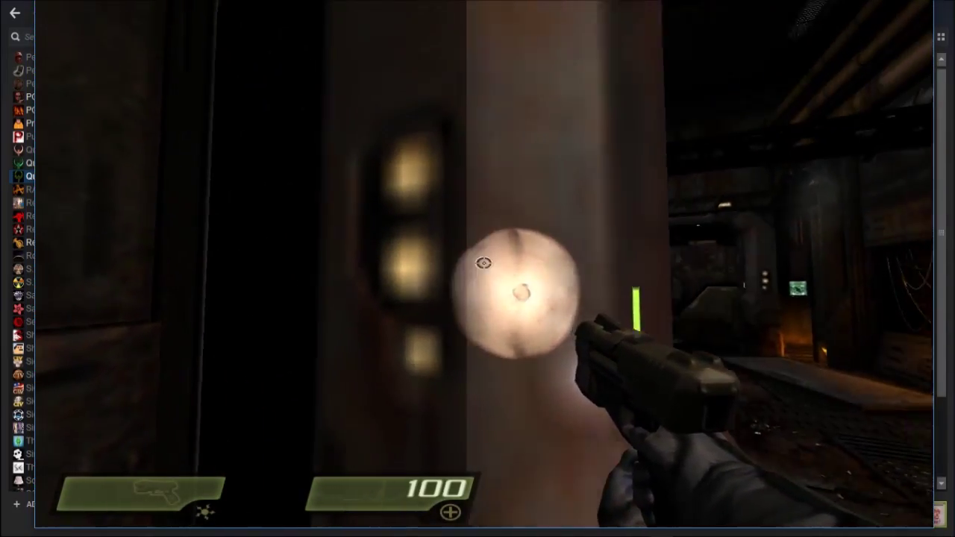
pyautogui.press('d')
pyautogui.press('f')
pyautogui.press('w')
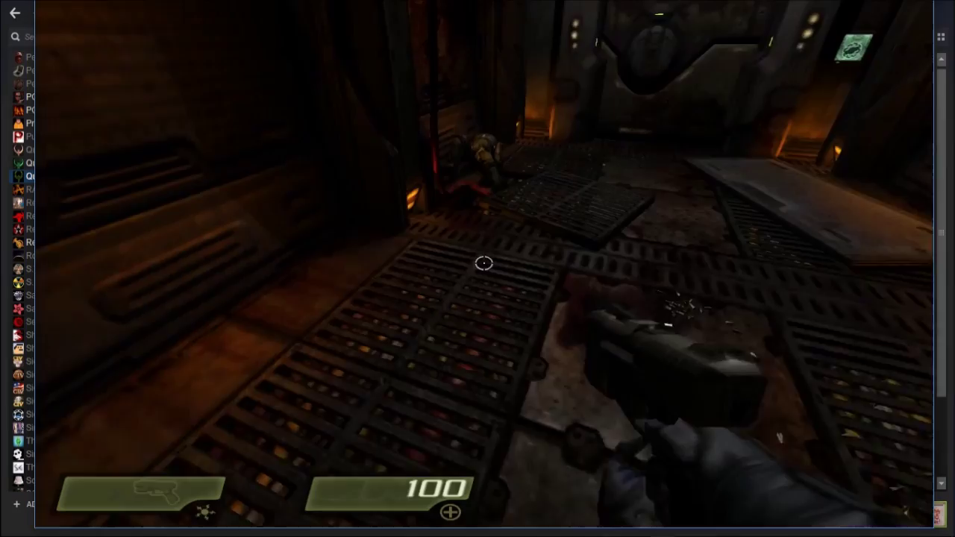
pyautogui.press('w')
pyautogui.press('f')
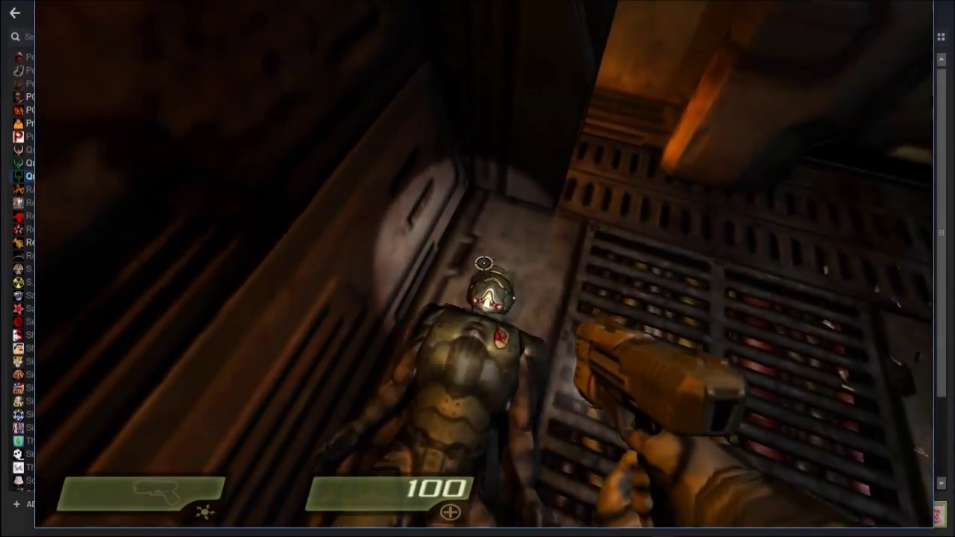
pyautogui.press('w')
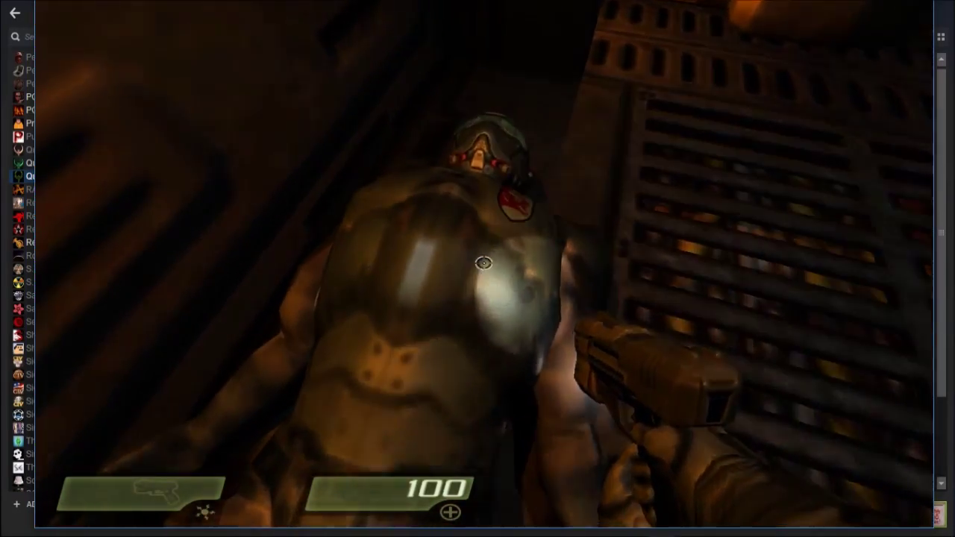
pyautogui.press('w')
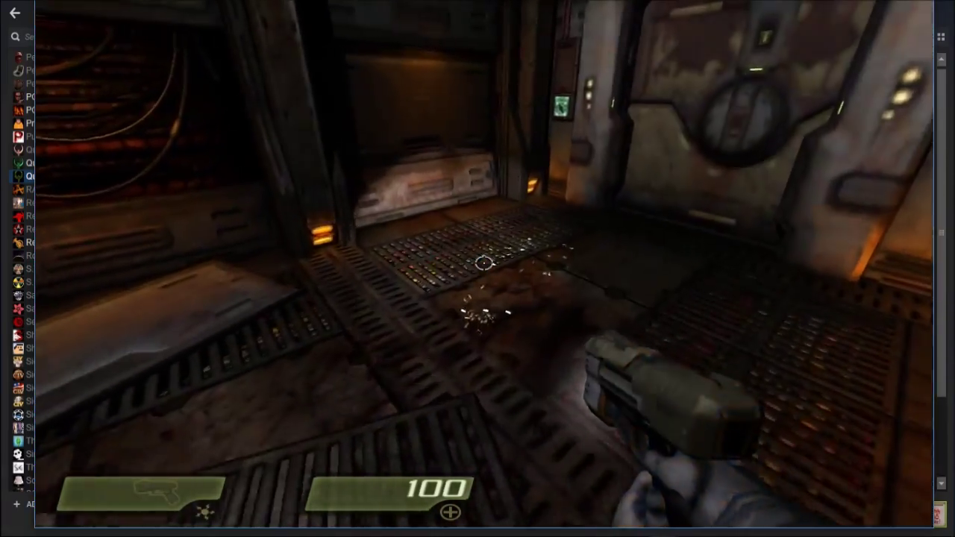
# - Go outside and inspect the textures of the walkway, the terrain and the medic treating the fallen soldier
pyautogui.press('w')
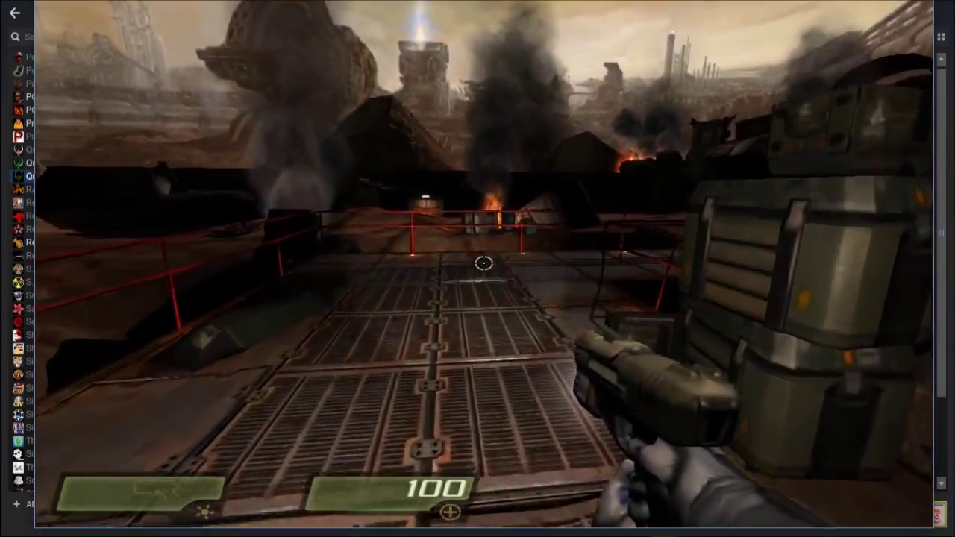
pyautogui.press('w')
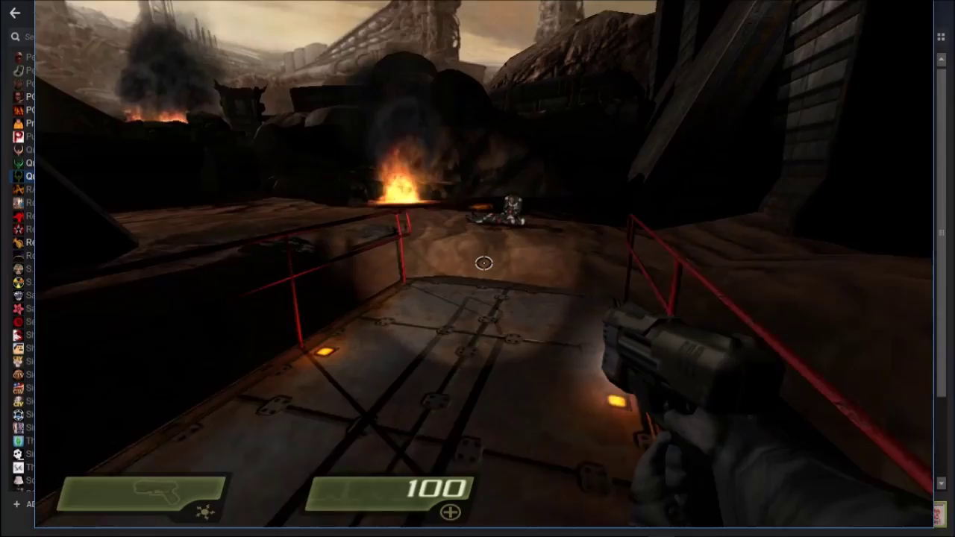
pyautogui.press('w')
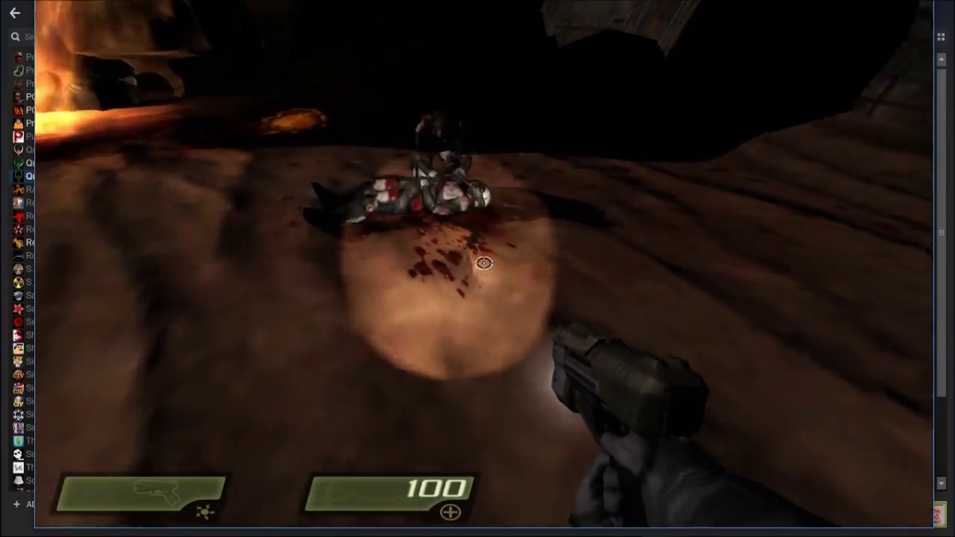
pyautogui.press('w')
pyautogui.press('a')
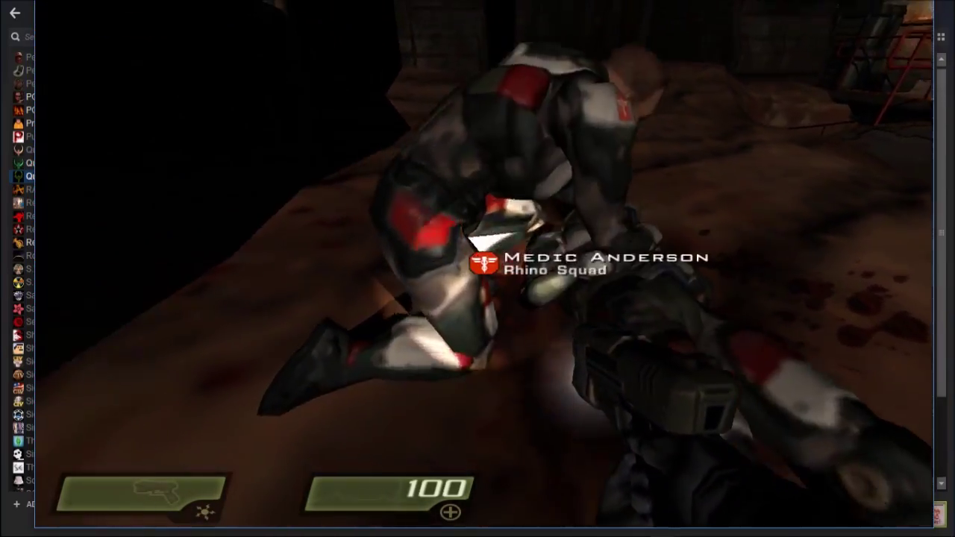
pyautogui.press('d')
pyautogui.press('s')
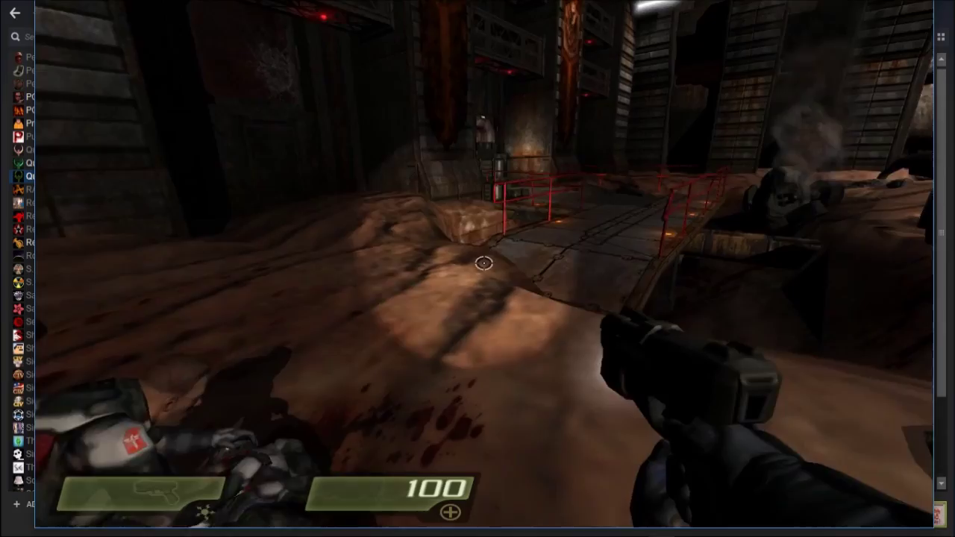
pyautogui.press('w')
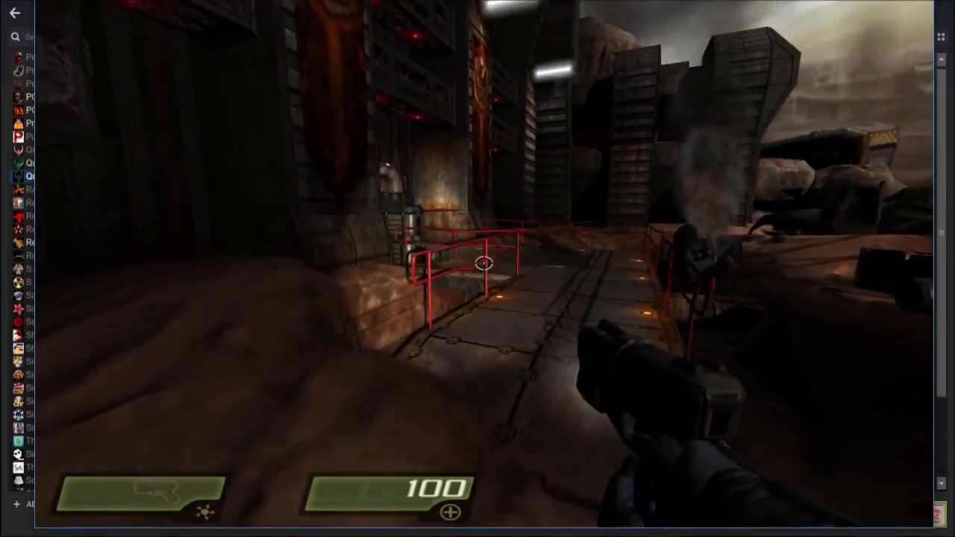
pyautogui.press('f')
pyautogui.press('w')
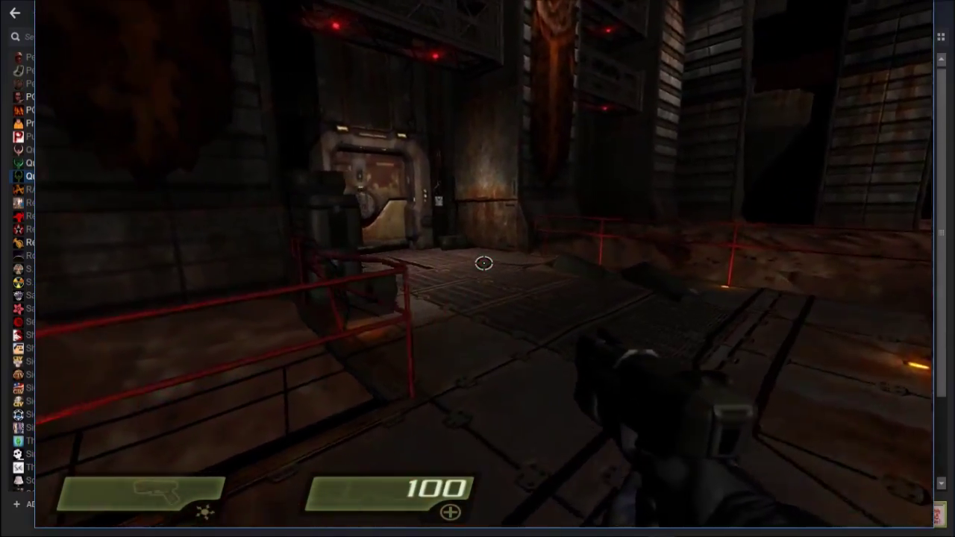
pyautogui.press('w')
# - Review the video settings in the game's system settings, including quality and screen size, and return to the game
pyautogui.press('Escape')
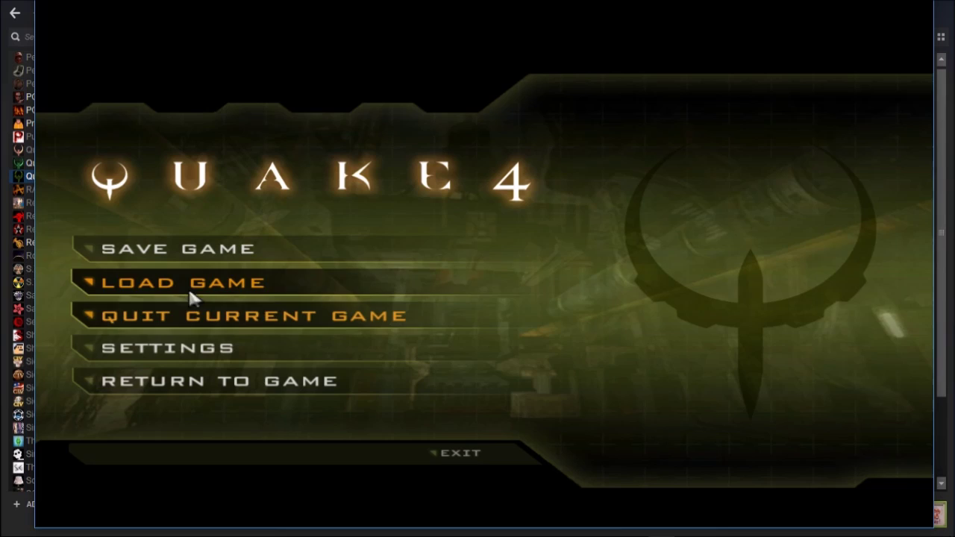
pyautogui.click(184, 358)
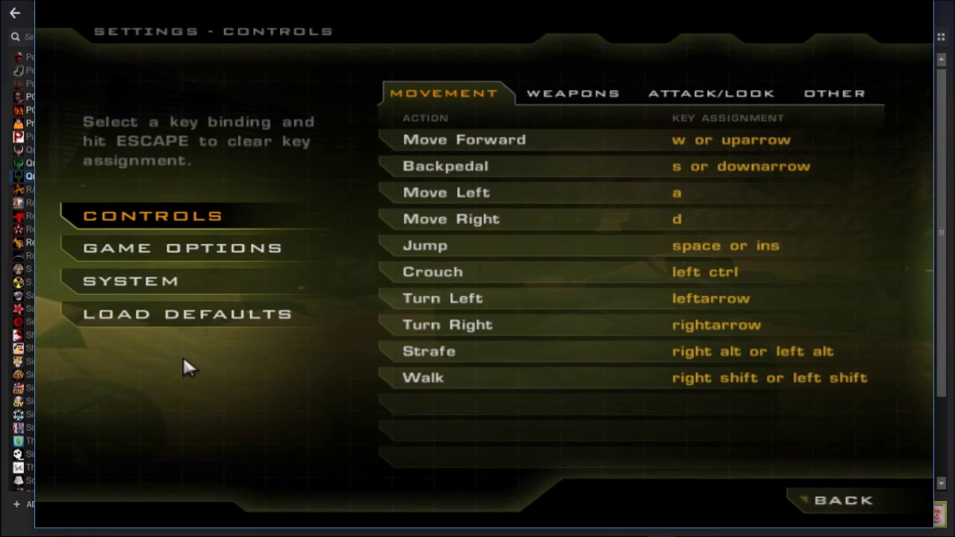
pyautogui.click(118, 275)
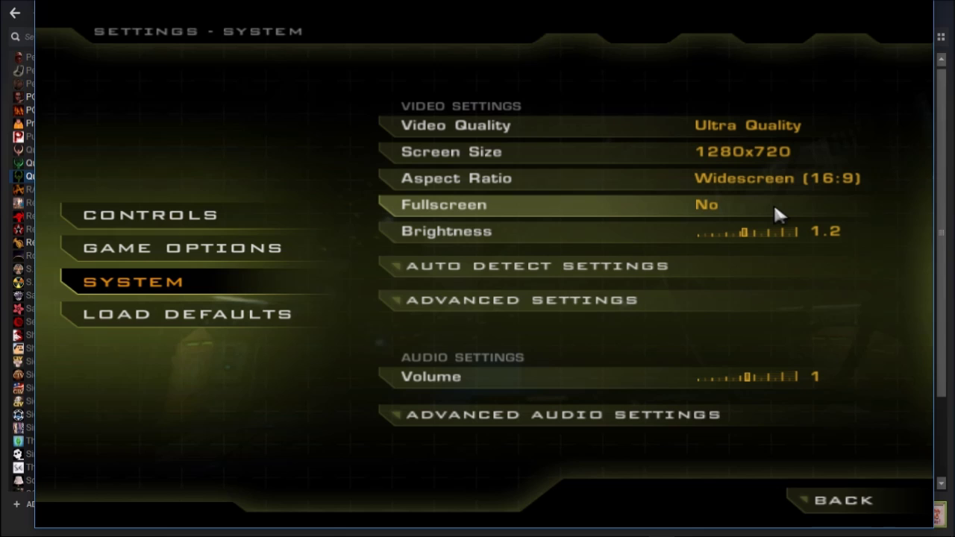
pyautogui.press('Escape')
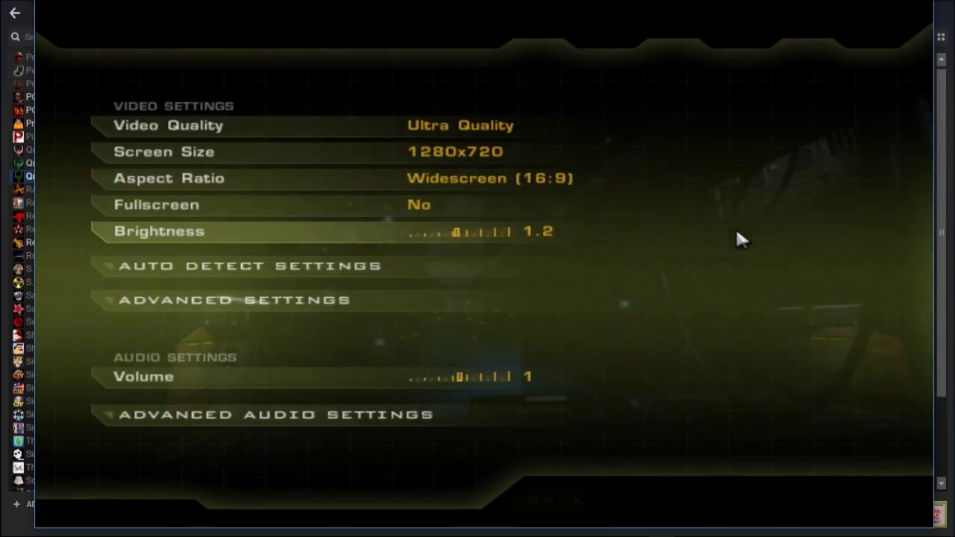
pyautogui.press('Escape')
pyautogui.press('s')
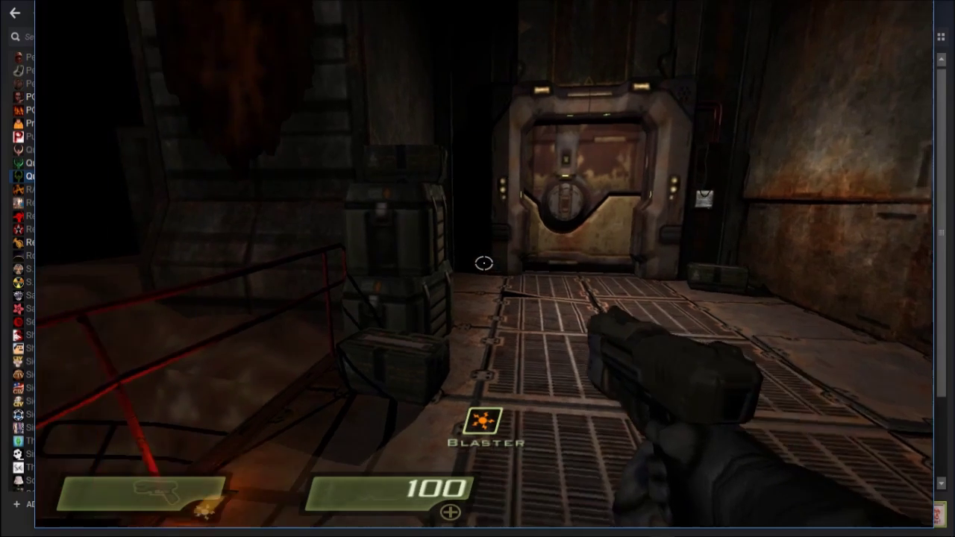
pyautogui.press('s')
pyautogui.press('w')
pyautogui.press('d')
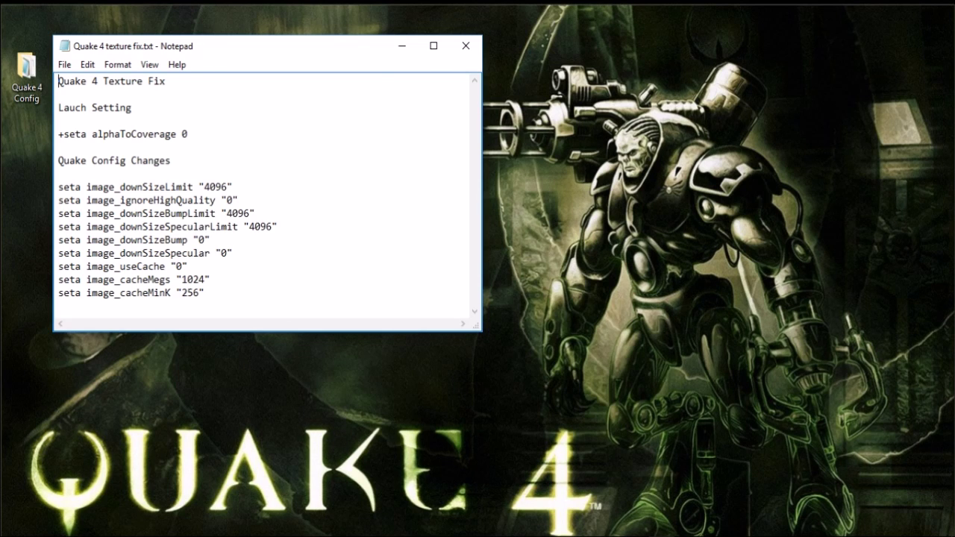
# - Move the "Quake 4 texture fix.txt" Notepad window clear of the desktop centre and enlarge it to fill most of the screen
pyautogui.moveTo(256, 47); pyautogui.dragTo(483, 175)
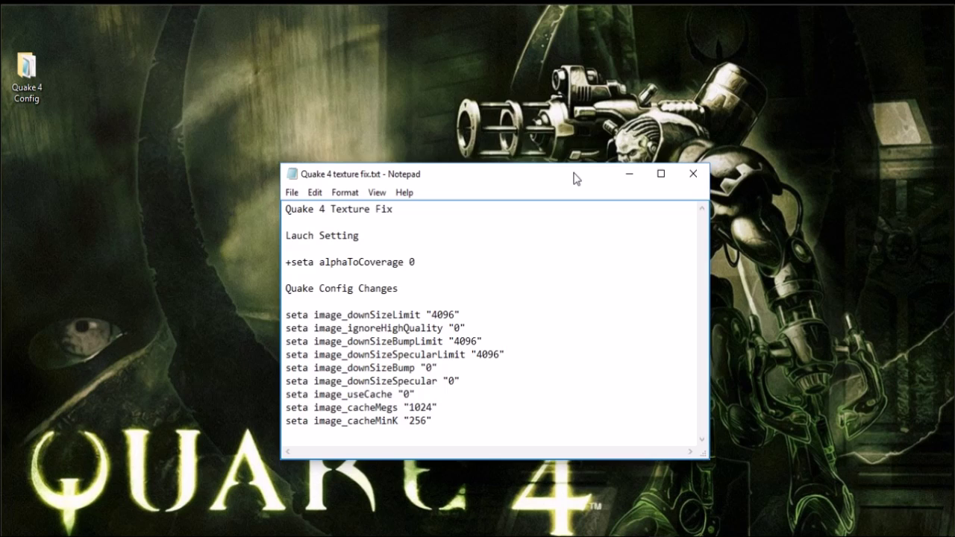
pyautogui.moveTo(575, 178); pyautogui.dragTo(322, 37)
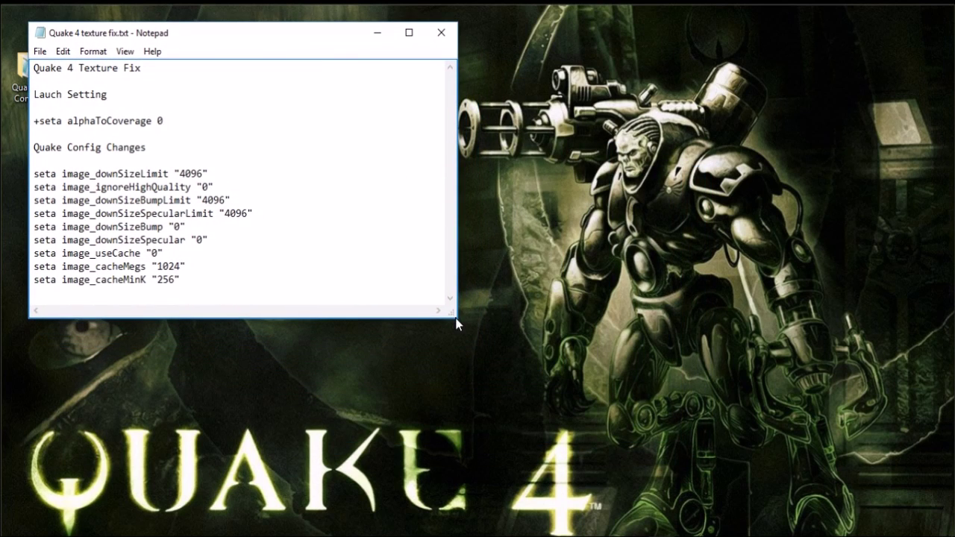
pyautogui.moveTo(456, 321); pyautogui.dragTo(857, 512)
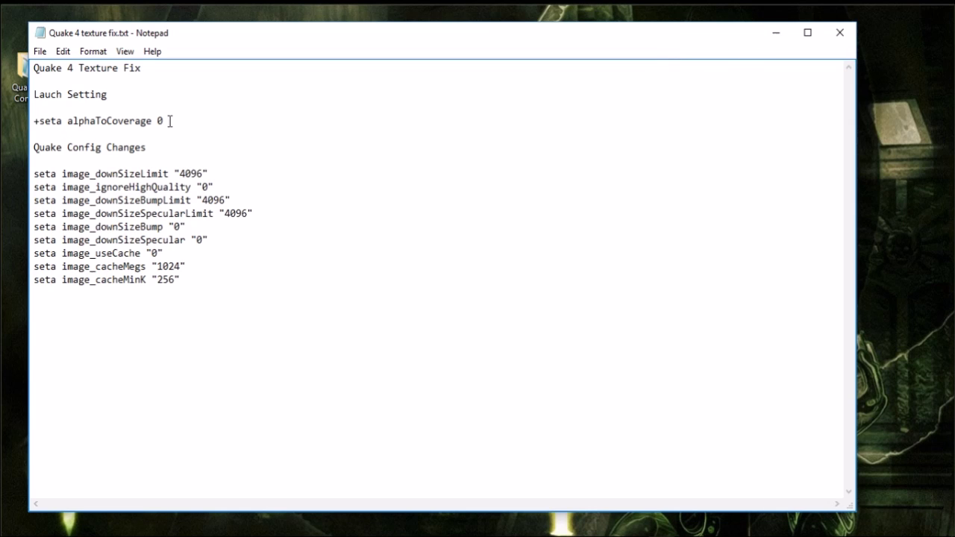
# - Copy the launch setting "+seta alphaToCoverage 0" from the text file and minimize Notepad
pyautogui.moveTo(163, 123); pyautogui.dragTo(34, 122)
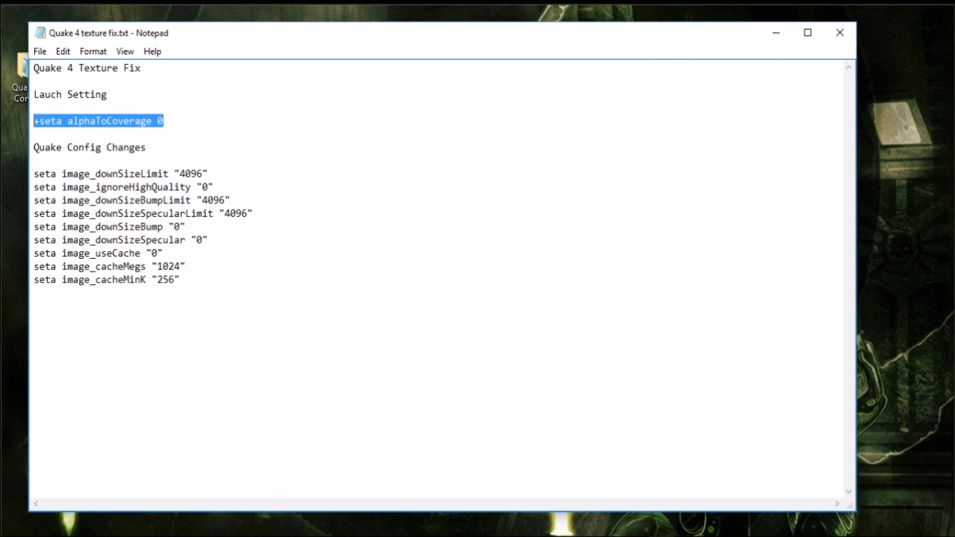
pyautogui.rightClick(99, 127)
pyautogui.click(130, 174)
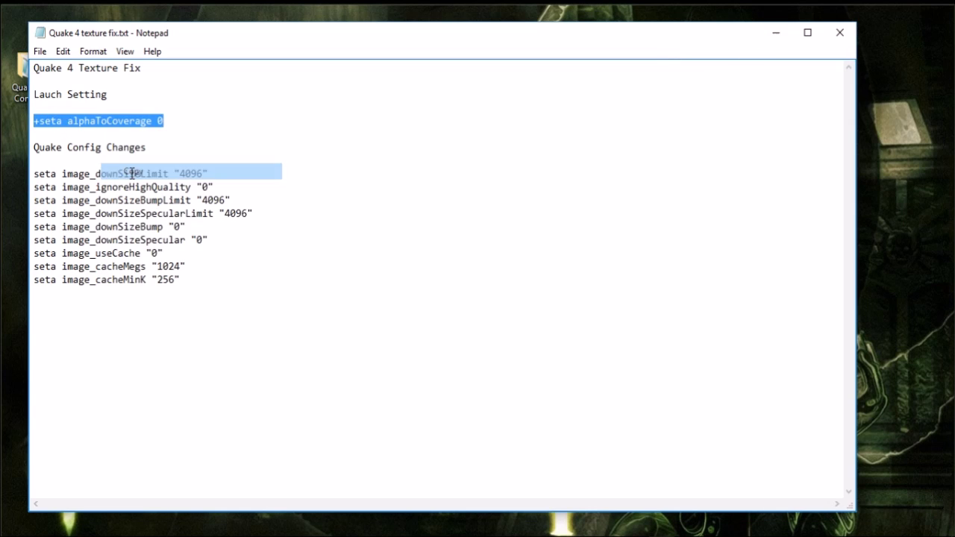
pyautogui.click(777, 33)
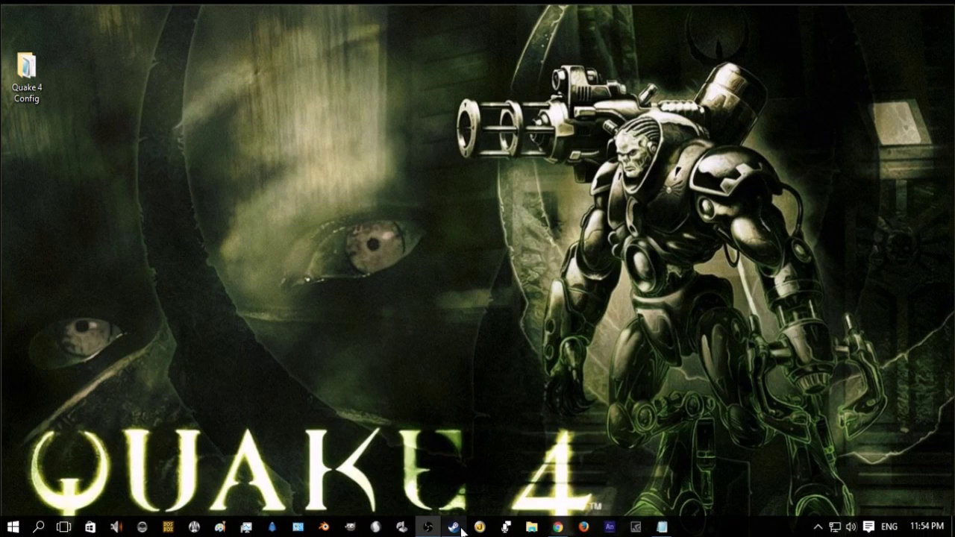
# - Switch to Steam, set Quake 4's launch options to "+seta alphaToCoverage 0" and close the game's properties
pyautogui.click(453, 527)
pyautogui.rightClick(145, 177)
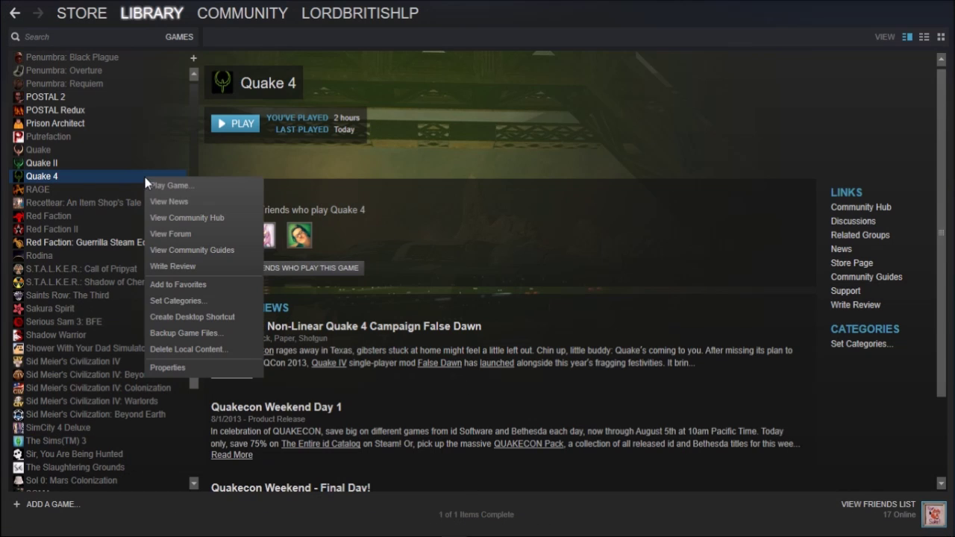
pyautogui.click(178, 365)
pyautogui.click(294, 237)
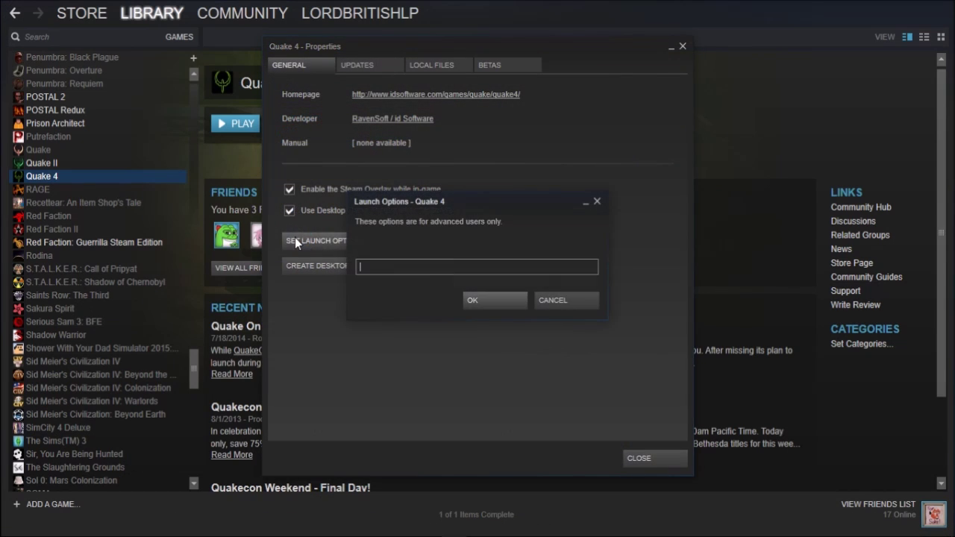
pyautogui.rightClick(428, 271)
pyautogui.click(441, 311)
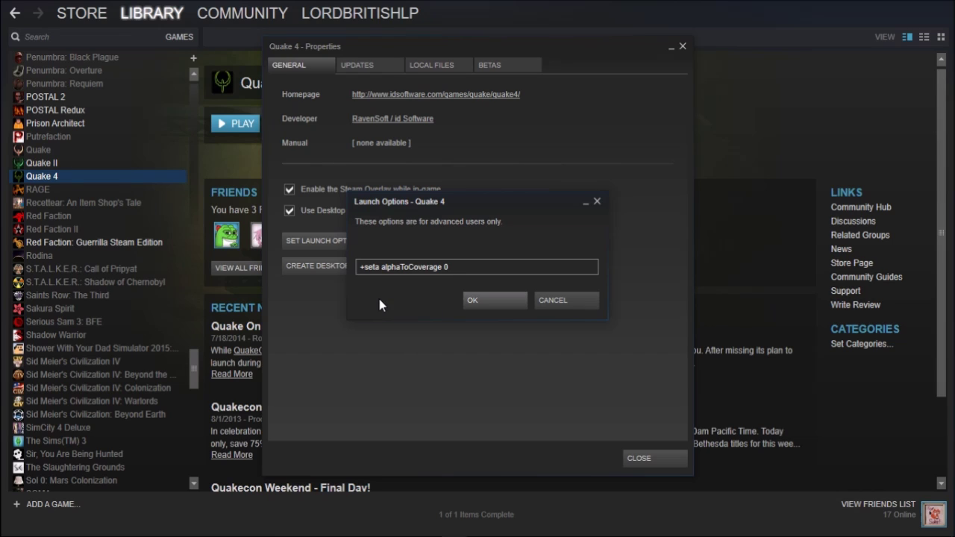
pyautogui.click(491, 300)
pyautogui.click(657, 457)
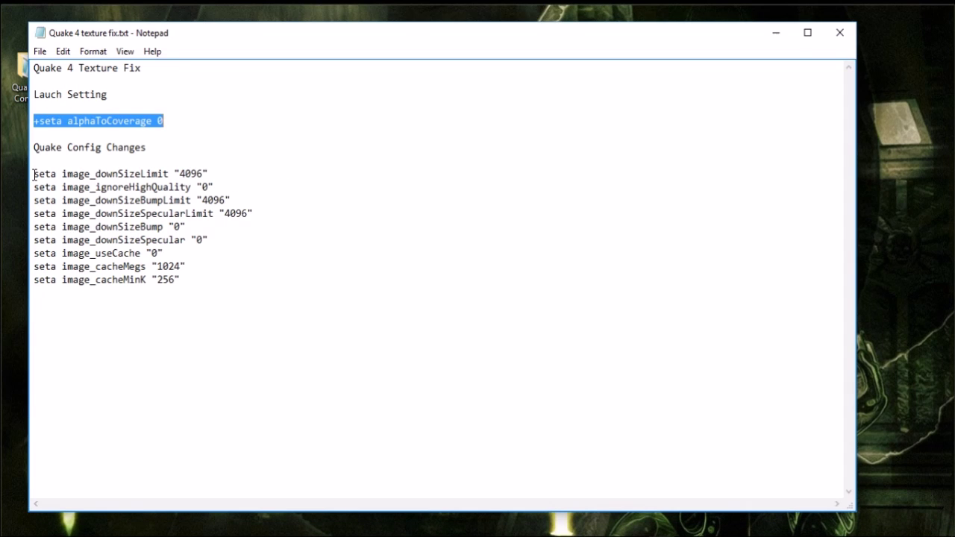
# - Copy the nine config lines from image_downSizeLimit "4096" through image_cacheMinK "256" and close the text file
pyautogui.moveTo(34, 174); pyautogui.dragTo(275, 286)
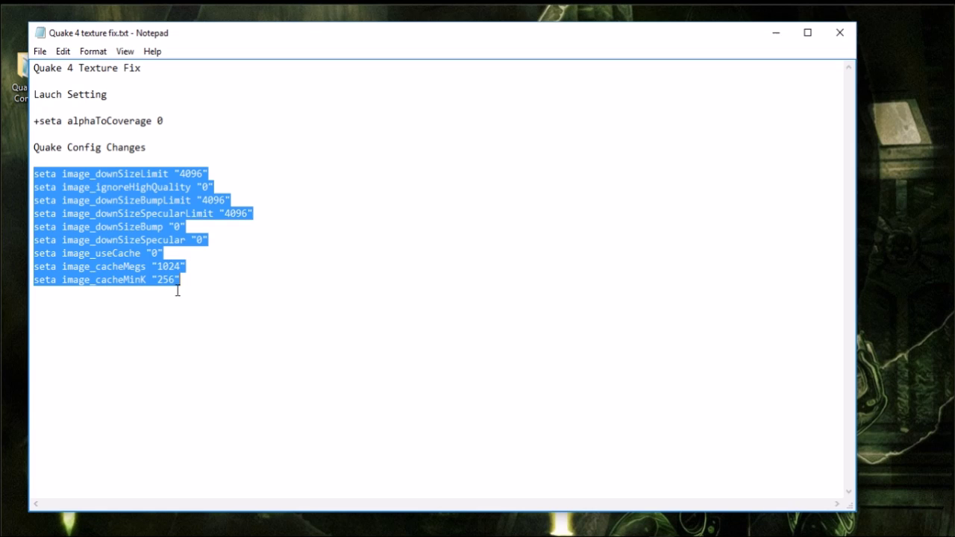
pyautogui.rightClick(135, 221)
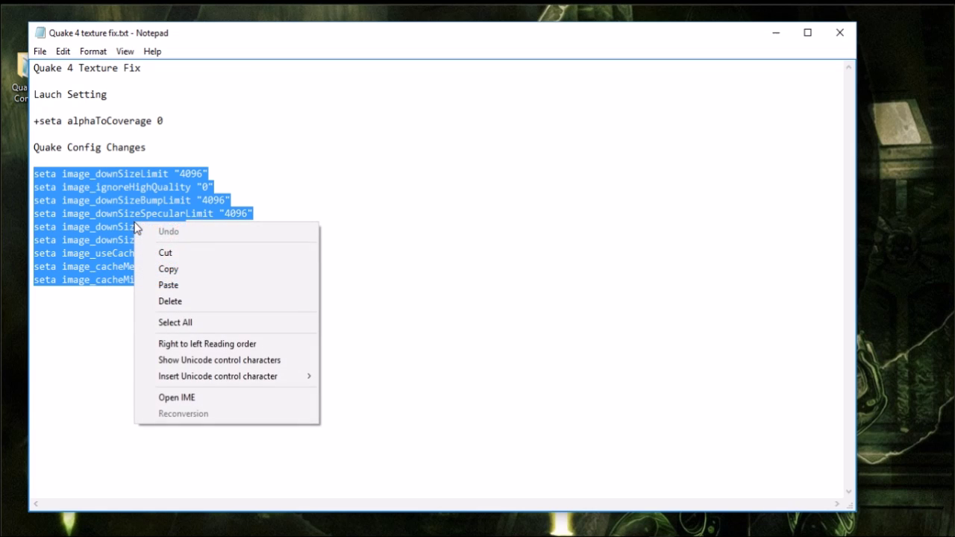
pyautogui.click(188, 271)
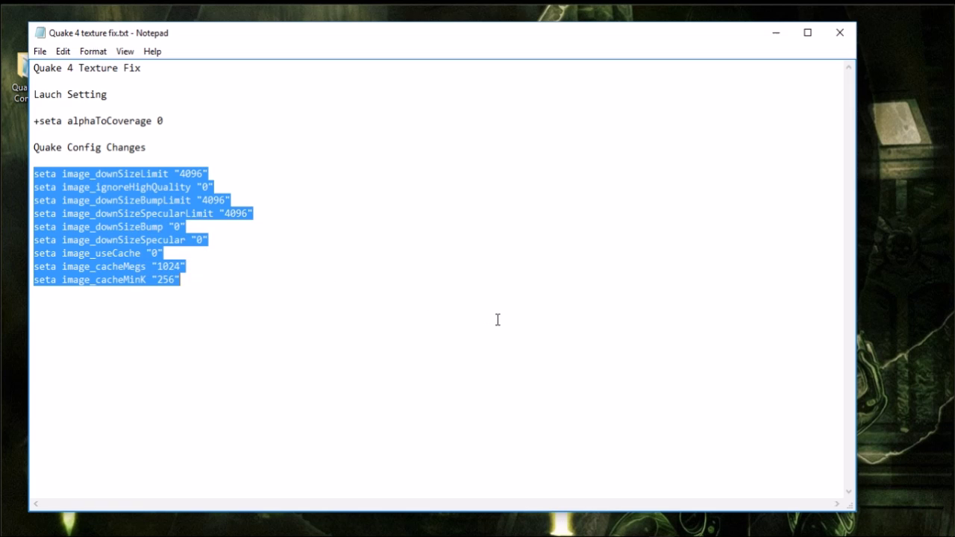
pyautogui.click(841, 34)
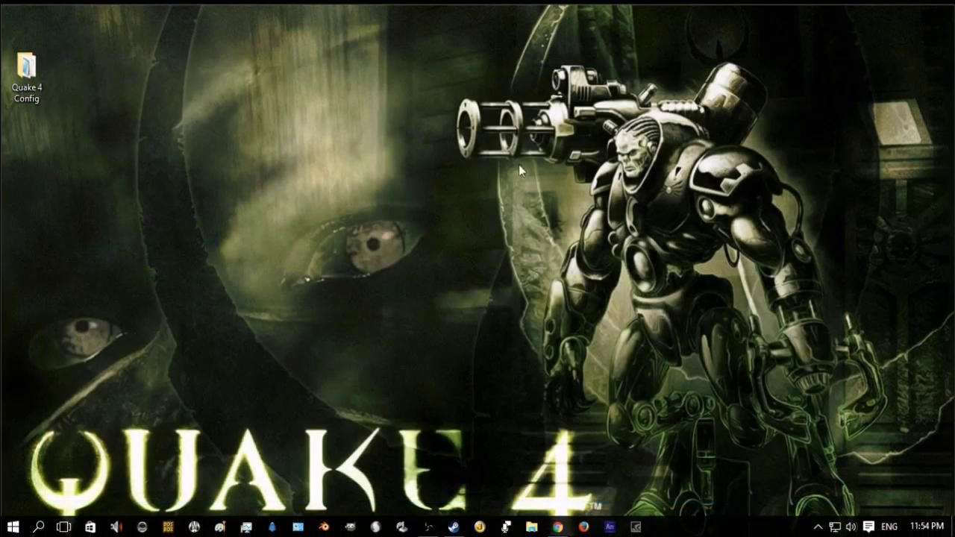
# - Switch to Steam and browse Quake 4's local files from the game's properties
pyautogui.click(457, 528)
pyautogui.rightClick(124, 180)
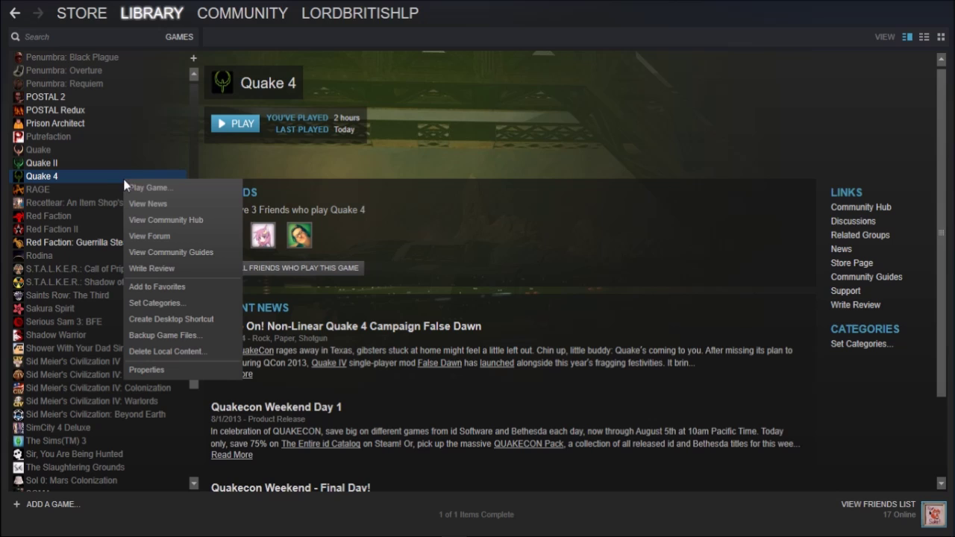
pyautogui.click(146, 369)
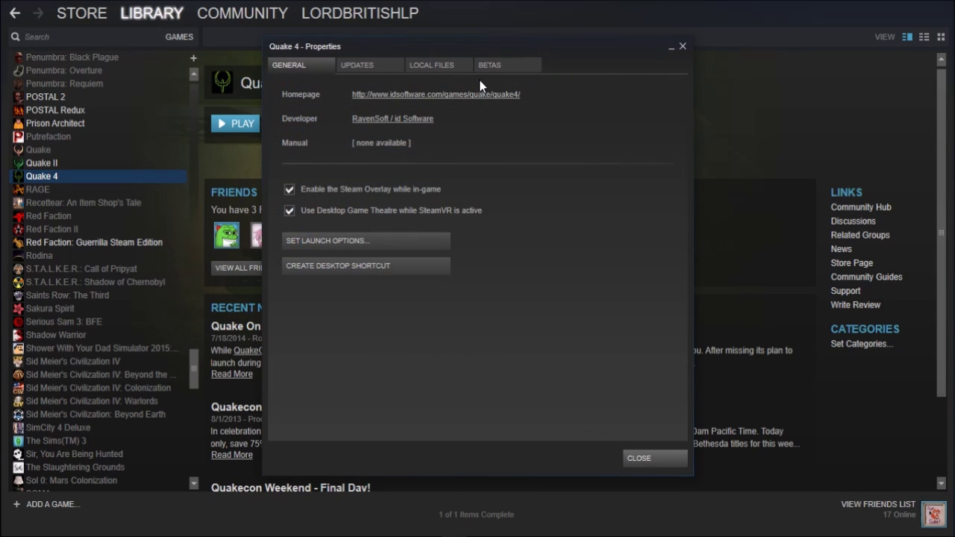
pyautogui.click(458, 64)
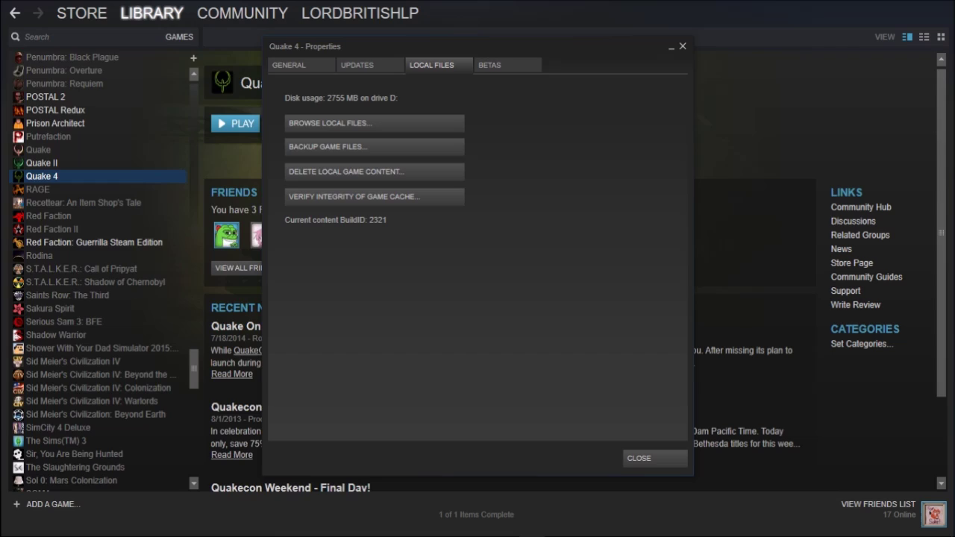
pyautogui.moveTo(0, 49); pyautogui.dragTo(597, 40)
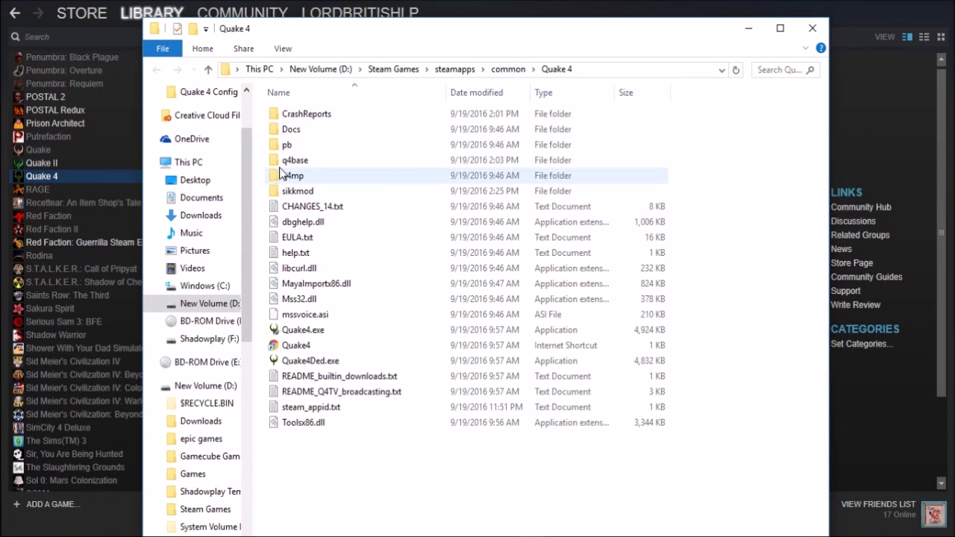
# - Open Quake4Config.cfg from the q4base folder in Notepad
pyautogui.click(287, 159)
pyautogui.doubleClick(287, 159)
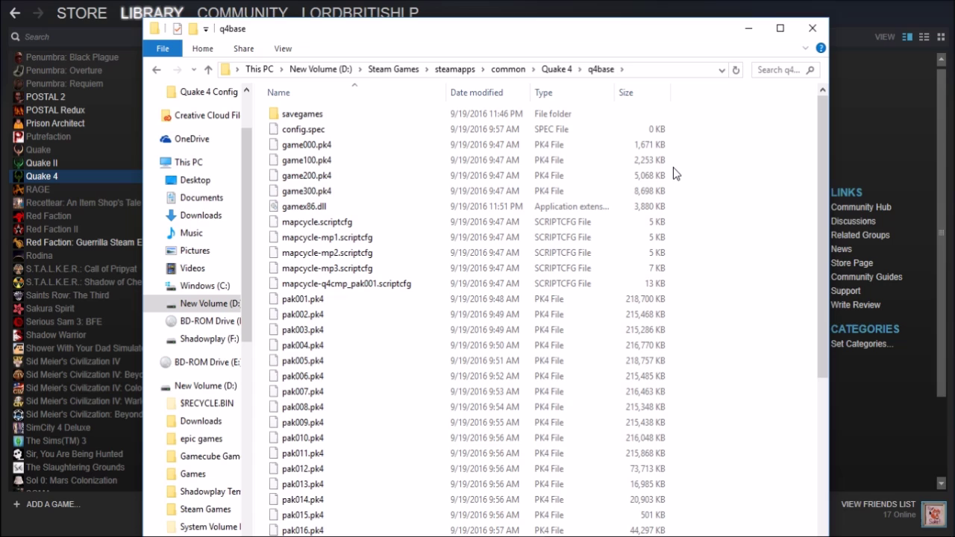
pyautogui.moveTo(823, 227); pyautogui.dragTo(804, 391)
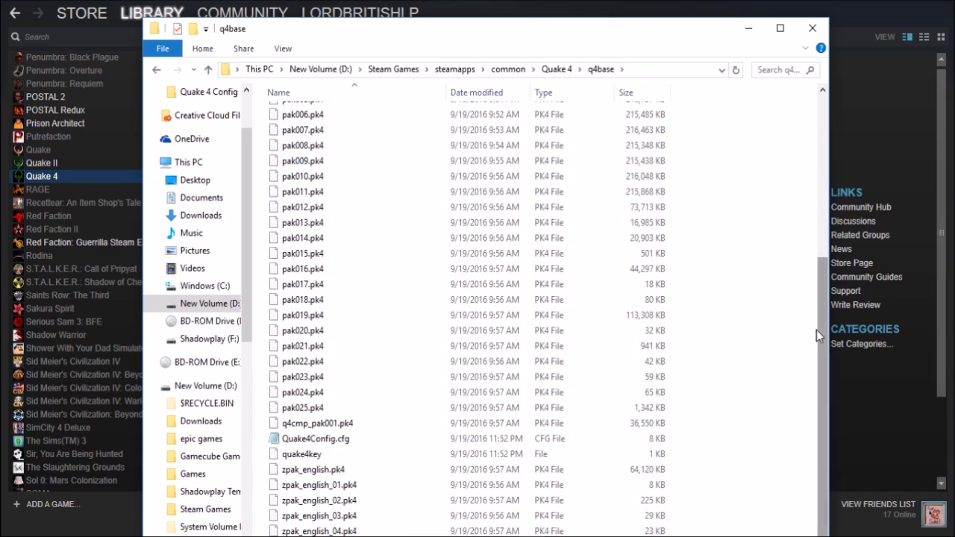
pyautogui.doubleClick(276, 442)
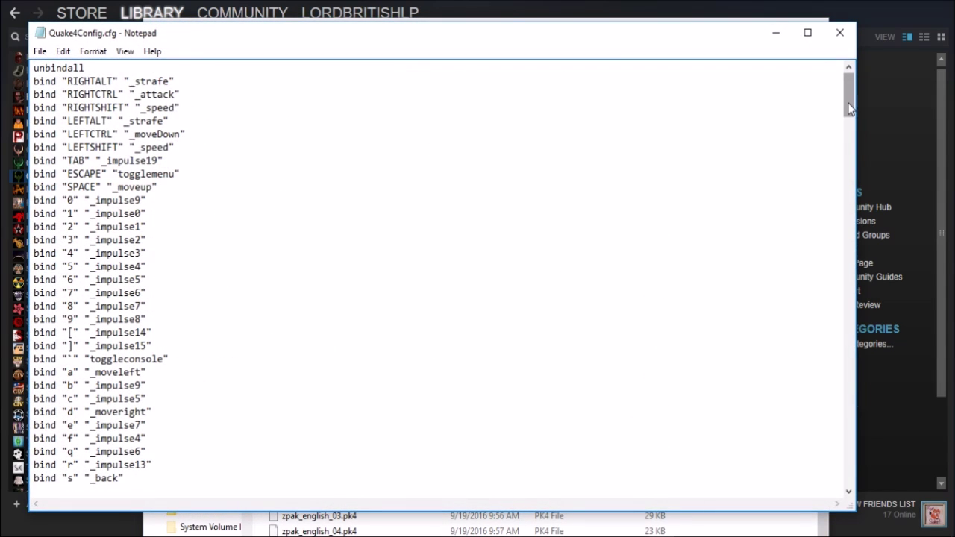
# - Replace the config lines from image_downSizeLimit through image_cacheMinK with the nine copied higher-quality settings
pyautogui.moveTo(849, 108); pyautogui.dragTo(839, 274)
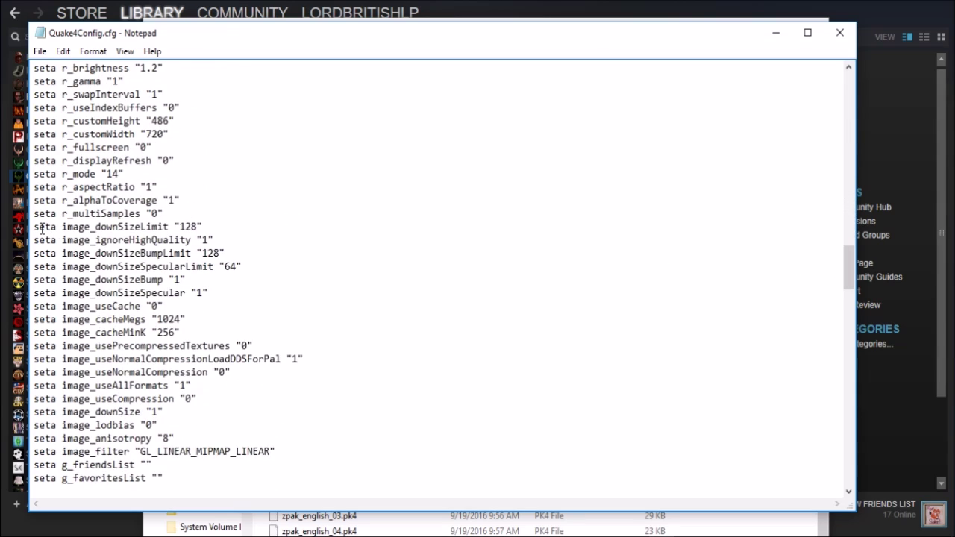
pyautogui.moveTo(69, 228); pyautogui.dragTo(291, 331)
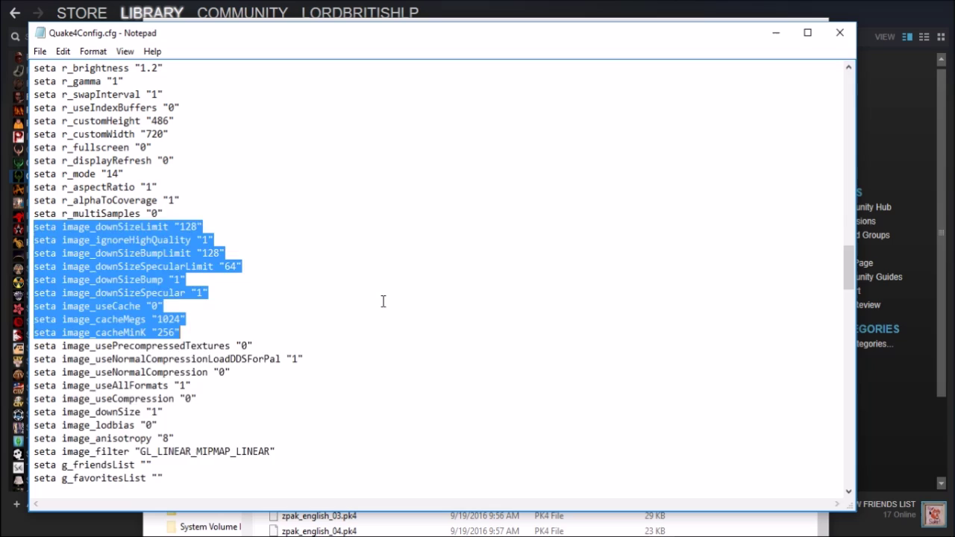
pyautogui.press('Delete')
pyautogui.rightClick(58, 226)
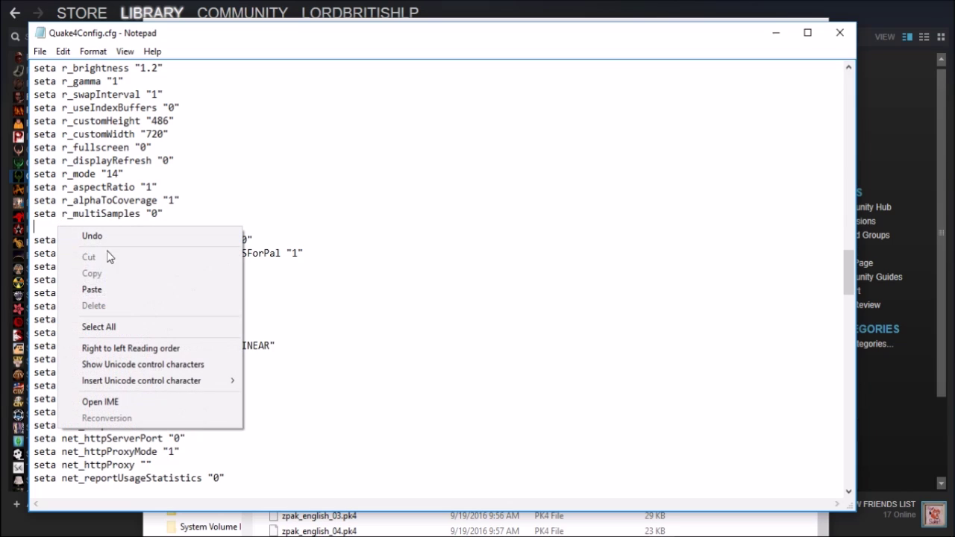
pyautogui.click(113, 289)
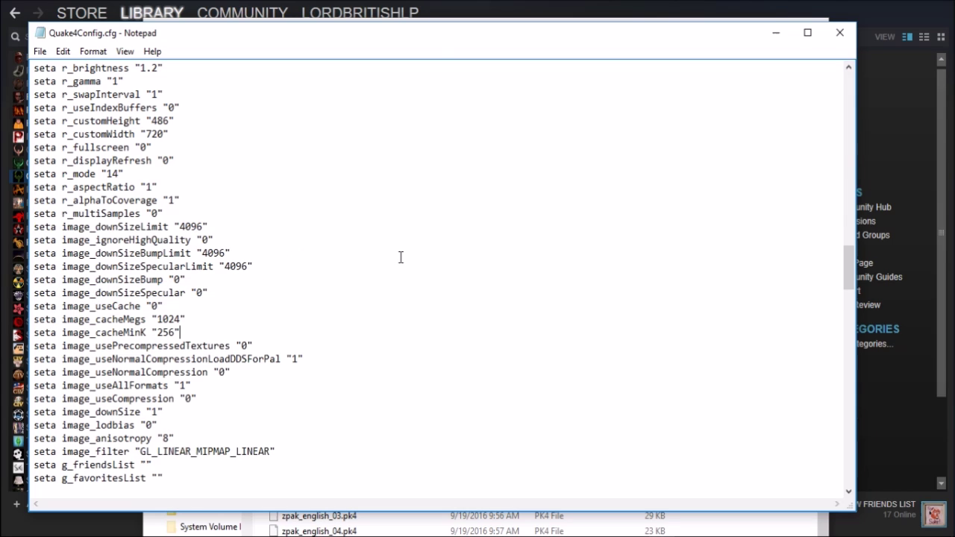
# - Save the edited Quake4Config.cfg and close Notepad
pyautogui.click(40, 51)
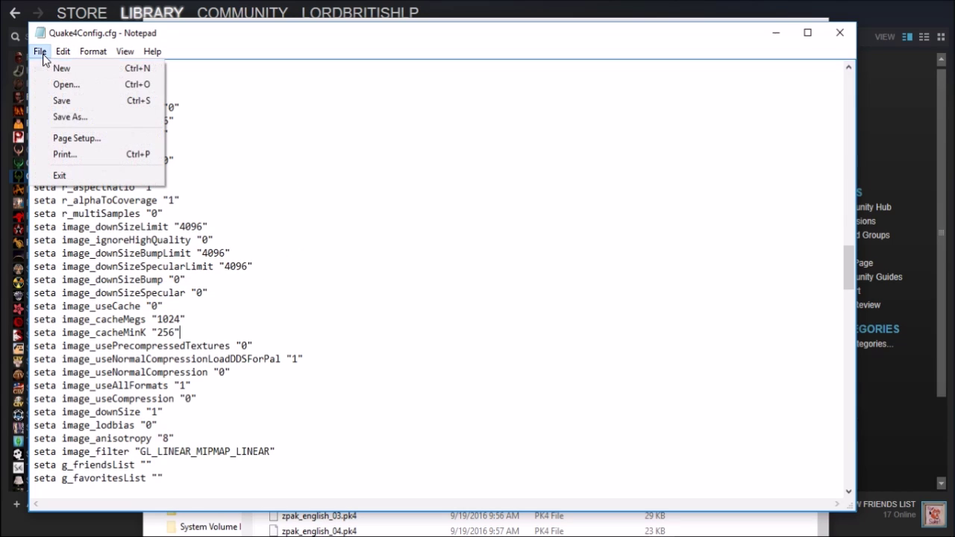
pyautogui.click(60, 101)
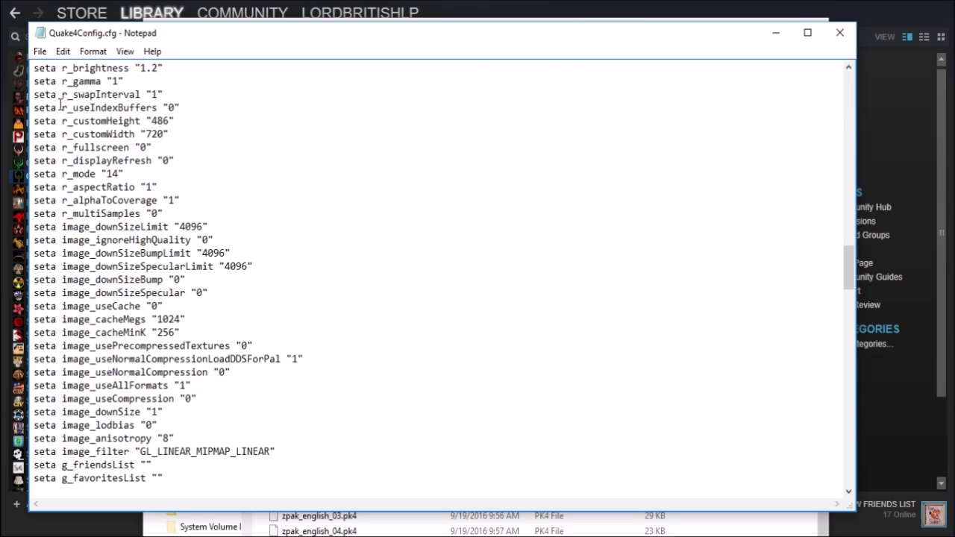
pyautogui.click(840, 32)
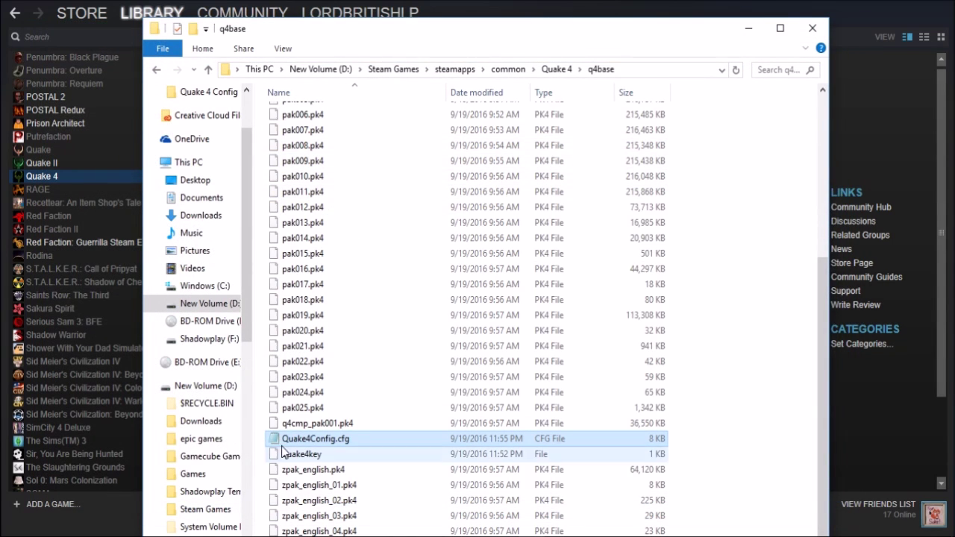
# - Make Quake4Config.cfg read-only, then close the q4base folder and Quake 4's Steam properties
pyautogui.rightClick(277, 439)
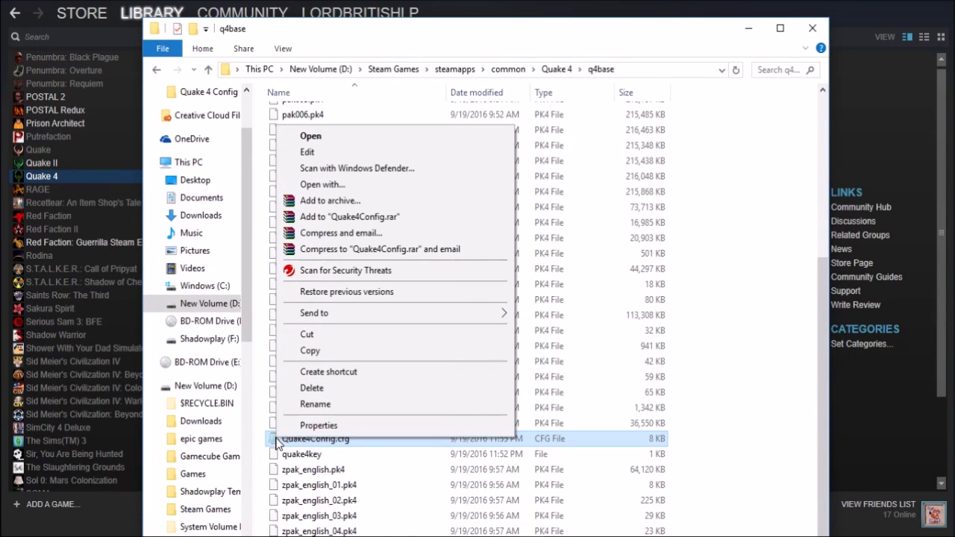
pyautogui.click(319, 427)
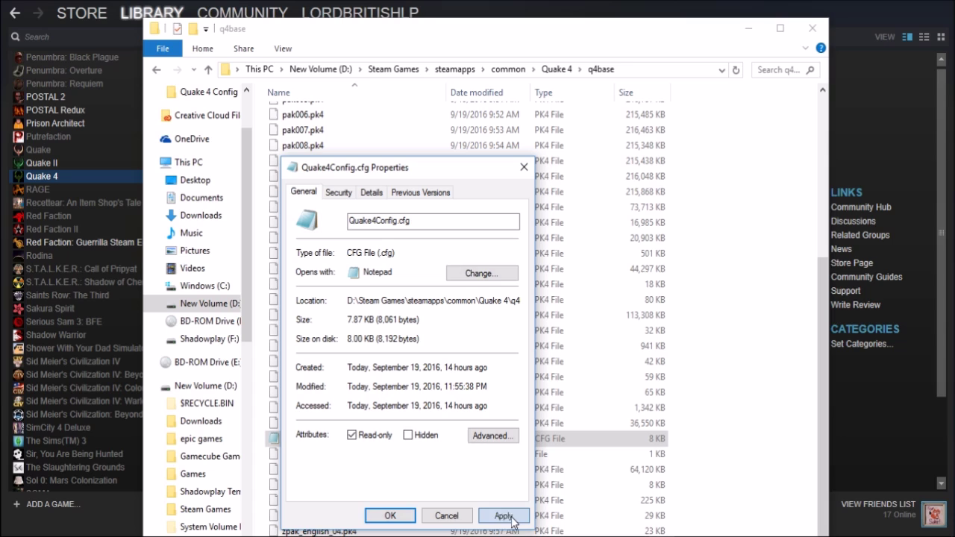
pyautogui.click(512, 517)
pyautogui.click(385, 516)
pyautogui.click(812, 30)
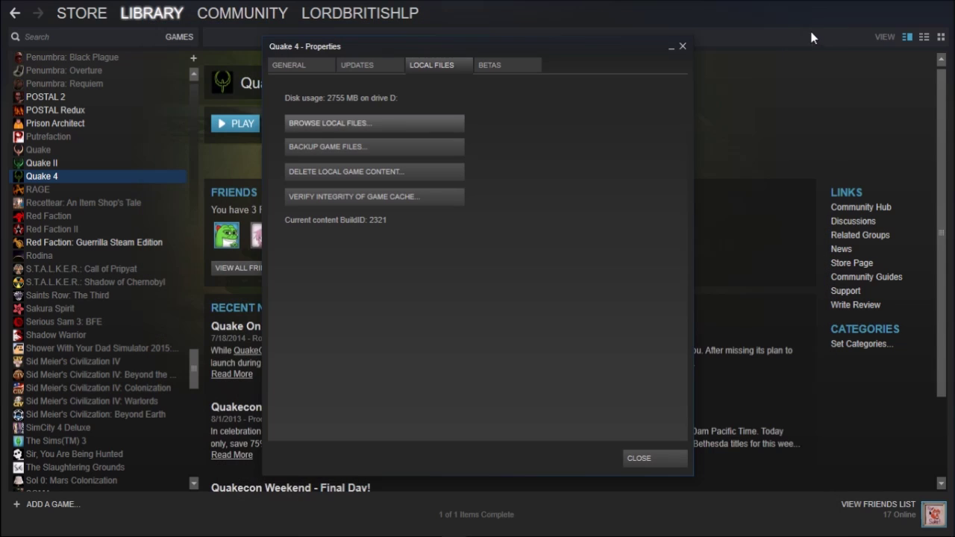
pyautogui.click(683, 47)
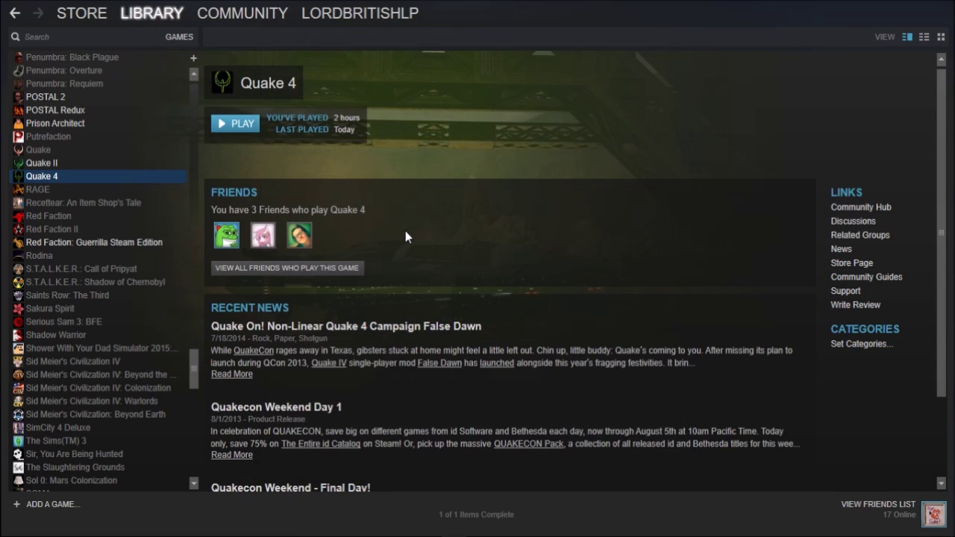
# - Launch Quake 4 from the Steam library and load the saved game "Crappy Textures"
pyautogui.click(224, 123)
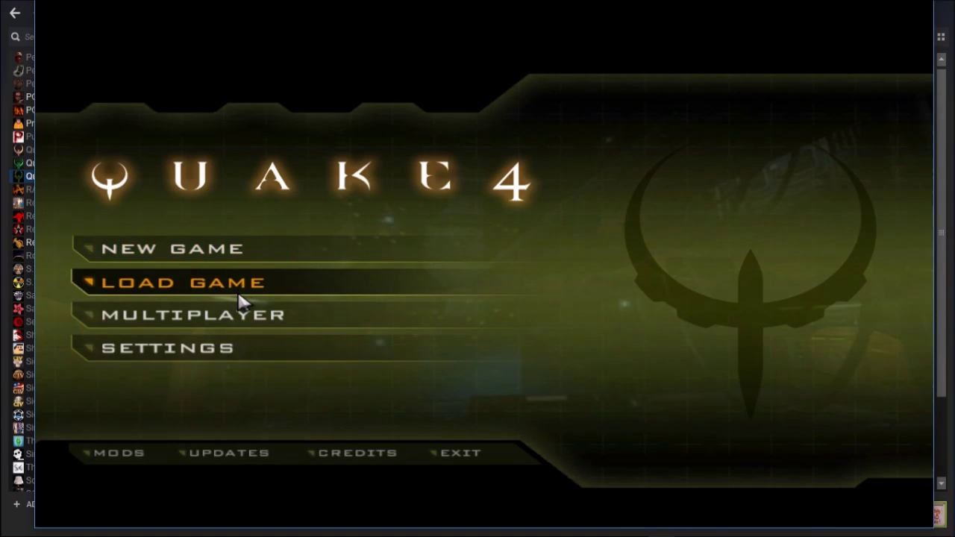
pyautogui.click(239, 293)
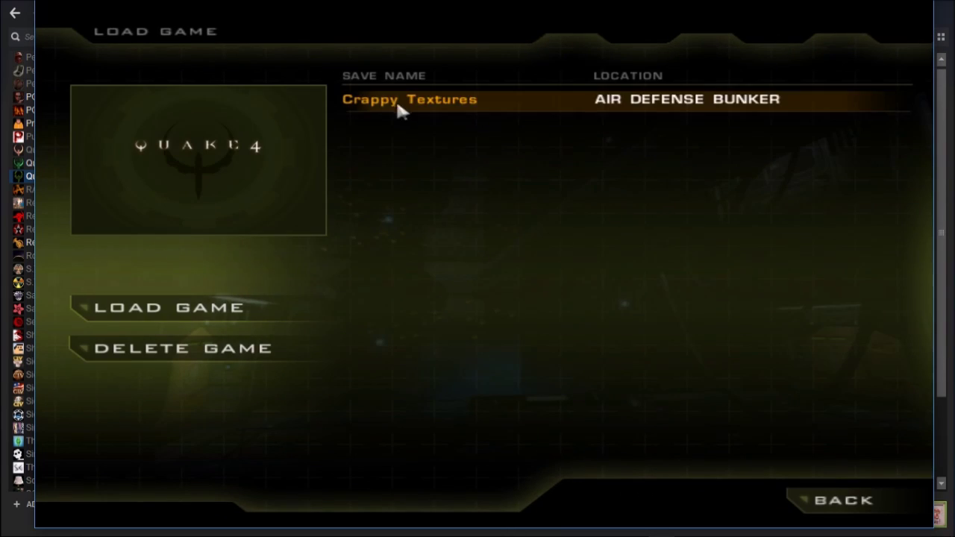
pyautogui.click(186, 299)
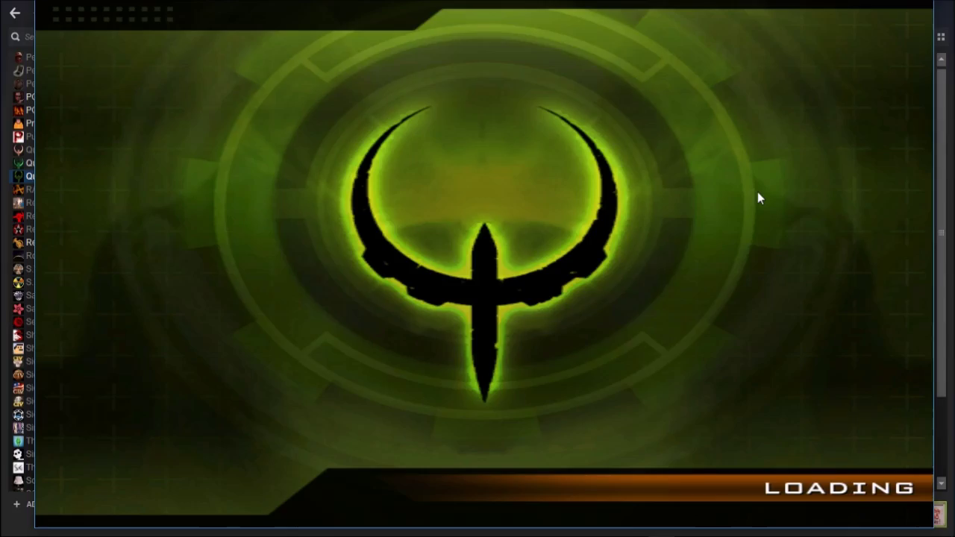
# - Walk through the loaded level with the flashlight on and examine the textures of the crates, ground, medic and door
pyautogui.press('s')
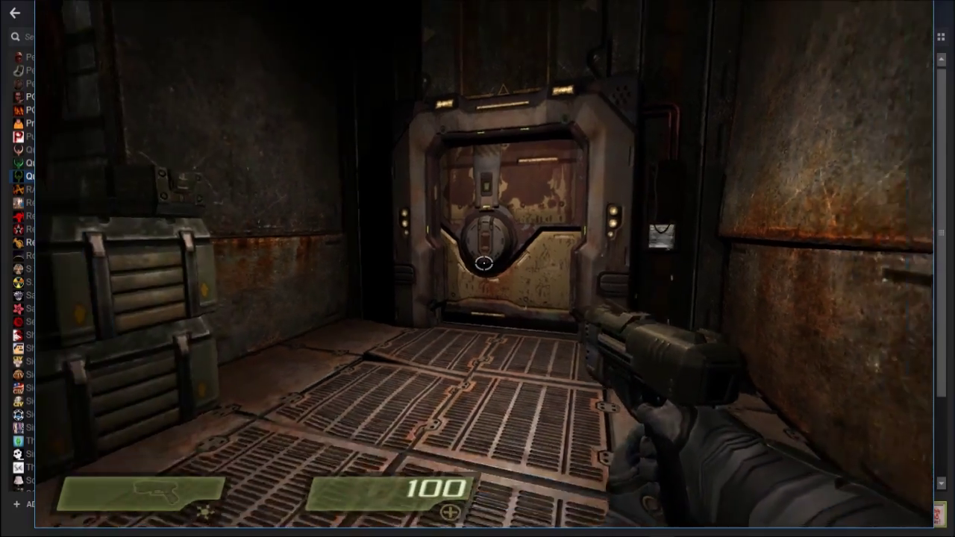
pyautogui.press('w')
pyautogui.press('f')
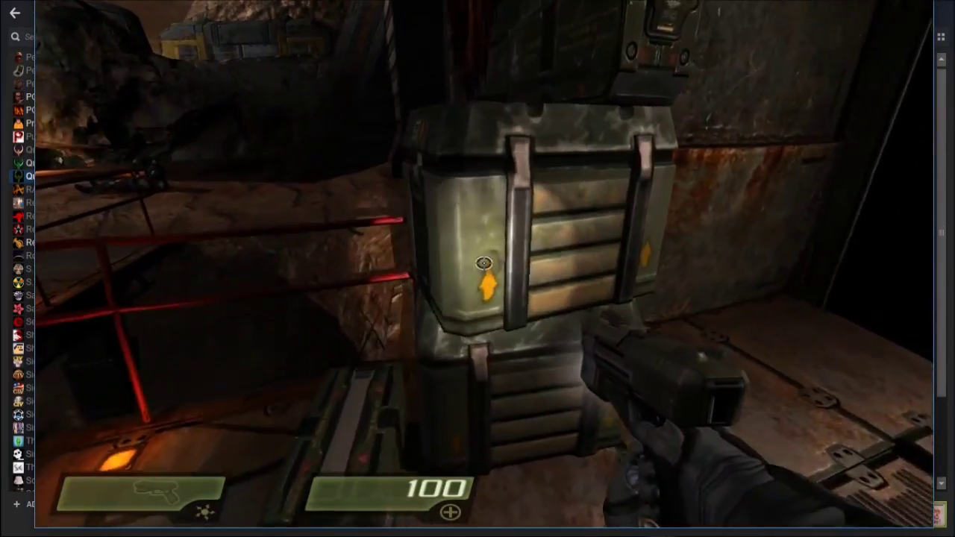
pyautogui.press('w')
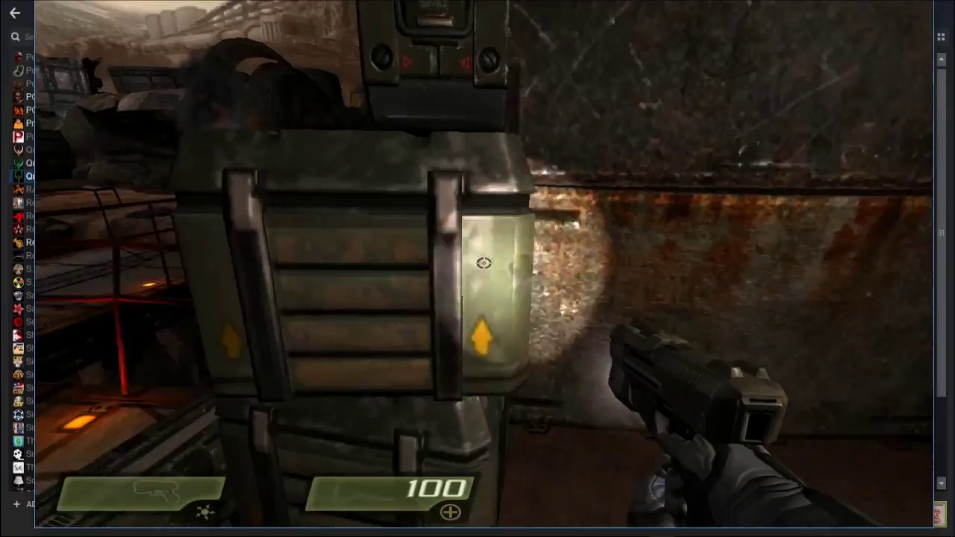
pyautogui.press('w')
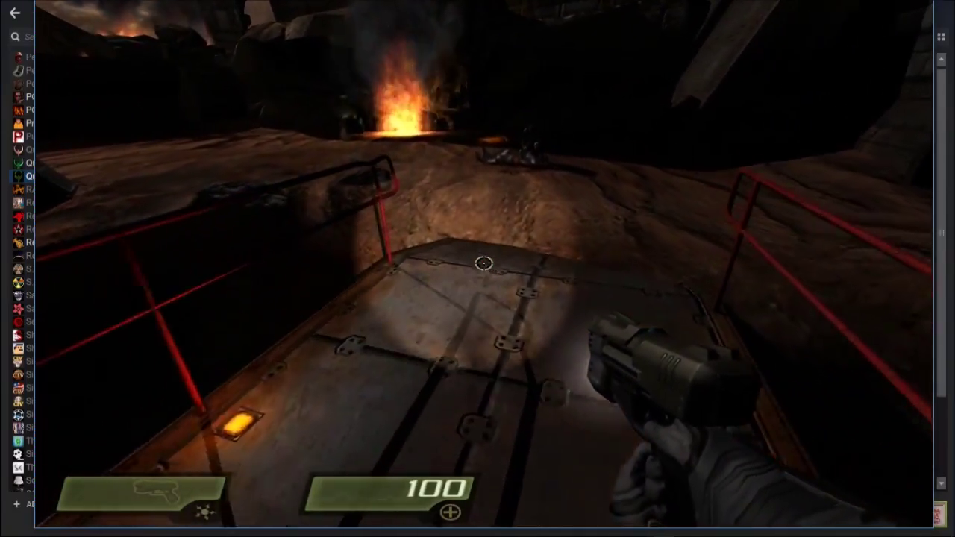
pyautogui.press('w')
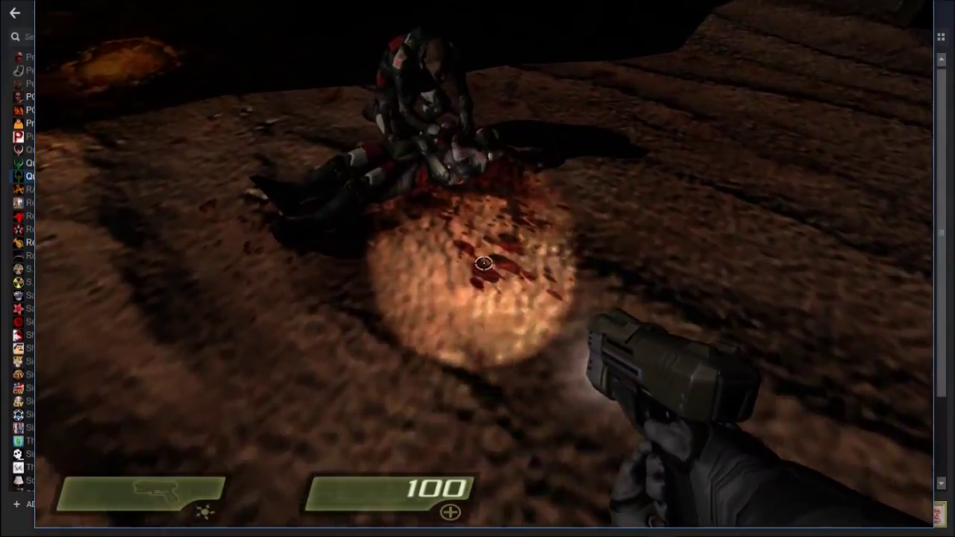
pyautogui.press('w')
pyautogui.press('a')
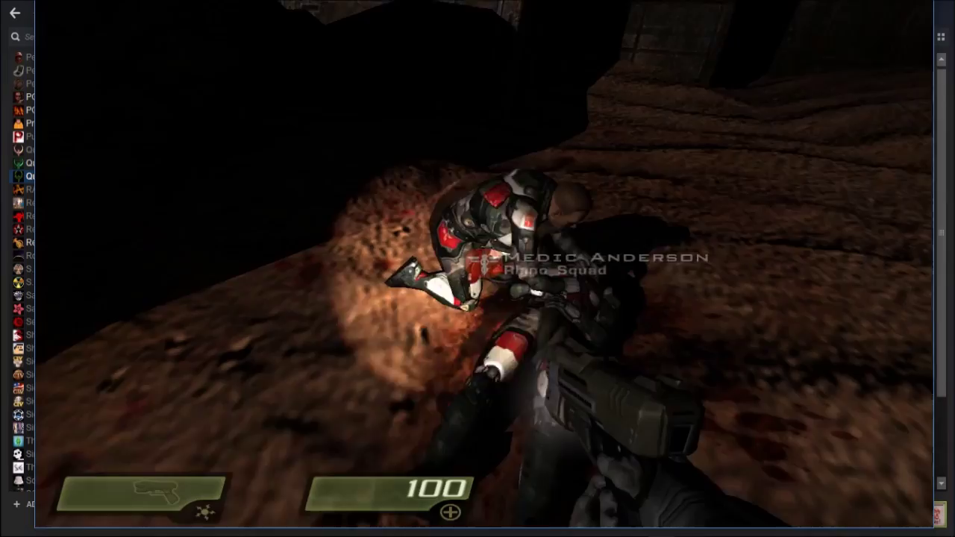
pyautogui.press('w')
pyautogui.press('a')
pyautogui.press('c')
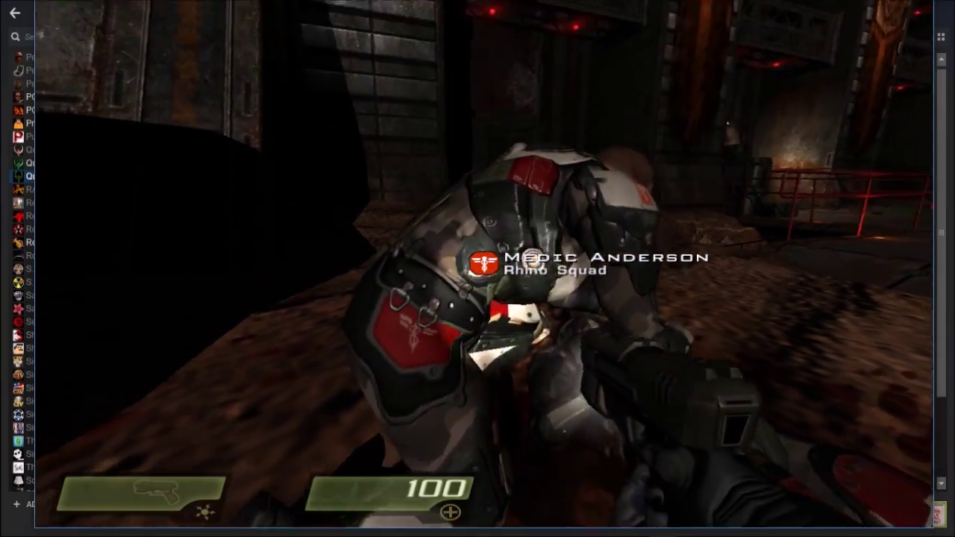
pyautogui.press('w')
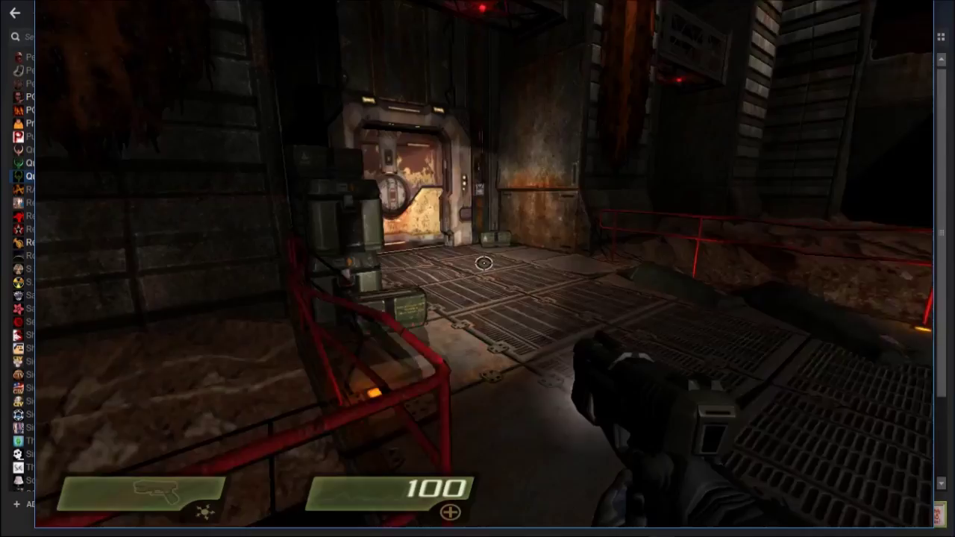
pyautogui.press('w')
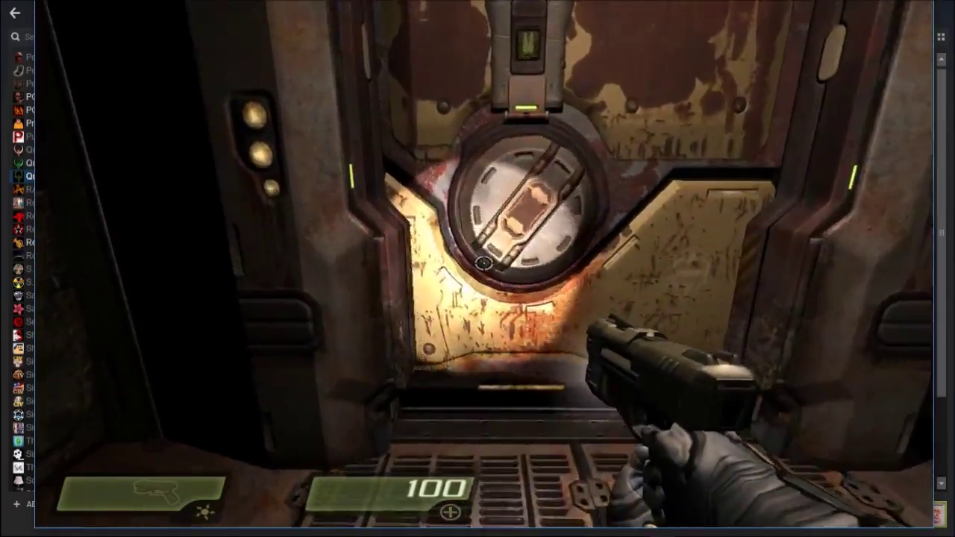
pyautogui.press('w')
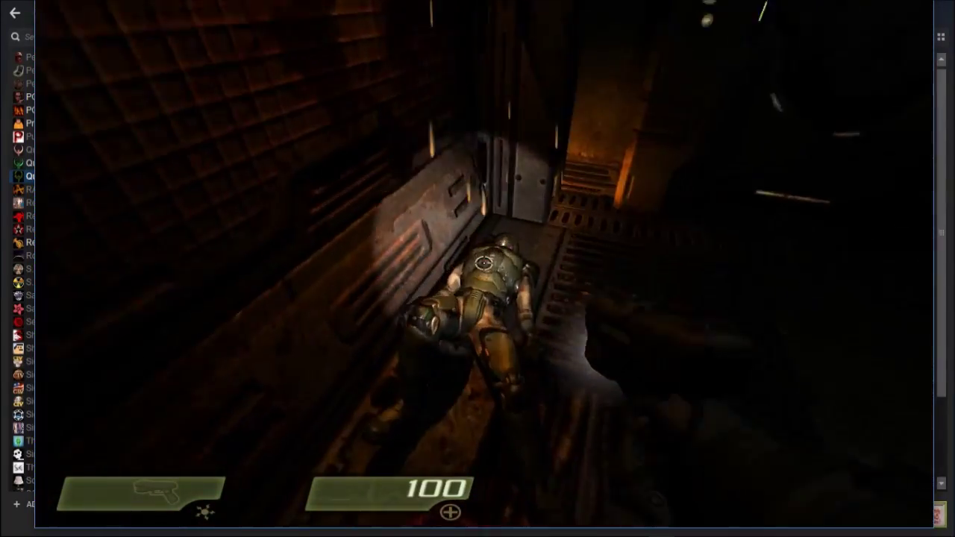
# - Examine the textures of the fallen marine, the indoor walls and pipes, and the outdoor walkway and door at close range
pyautogui.press('c')
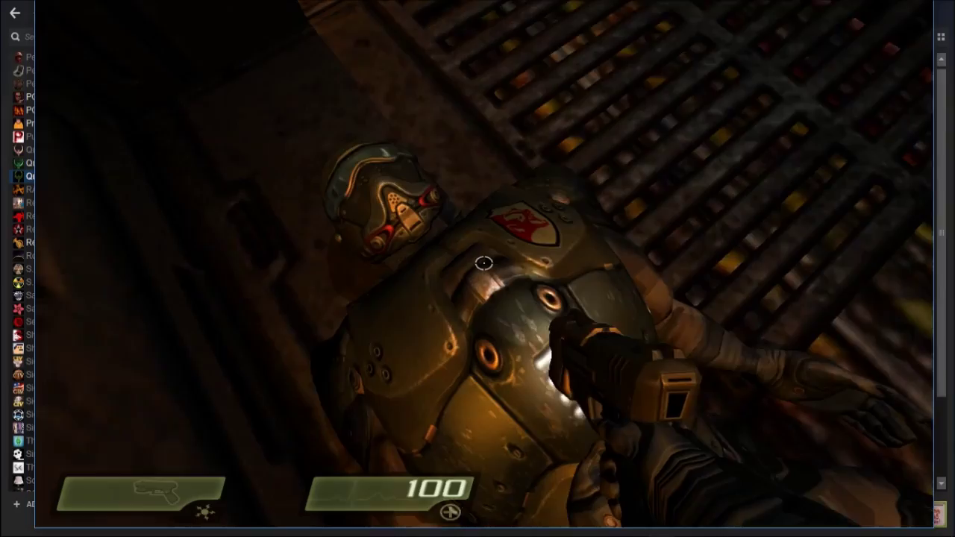
pyautogui.press('w')
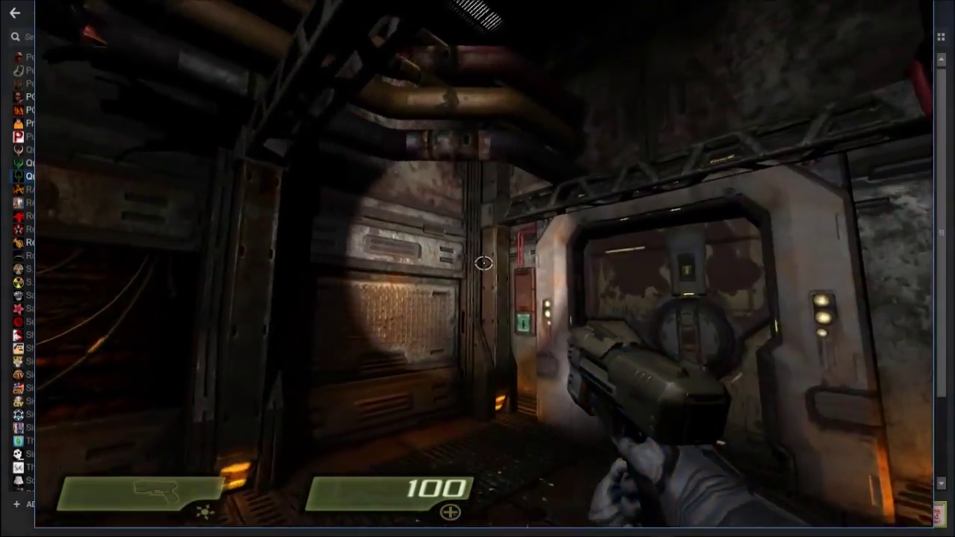
pyautogui.press('Right')
pyautogui.press('w')
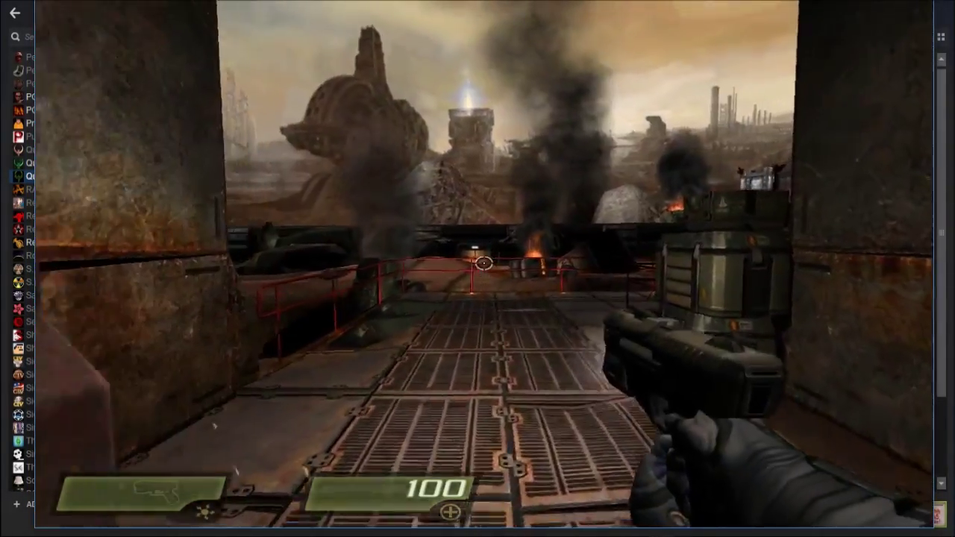
pyautogui.press('Right')
pyautogui.press('w')
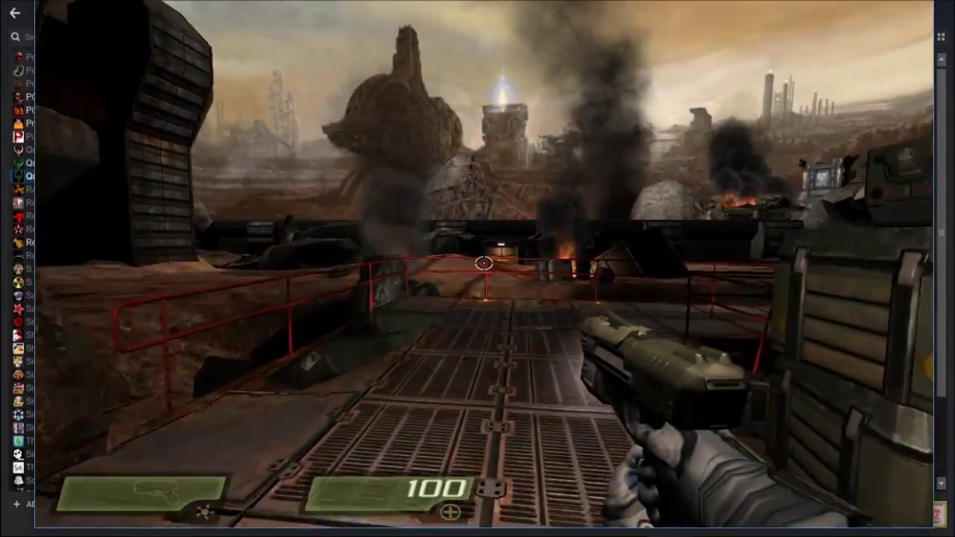
pyautogui.press('w')
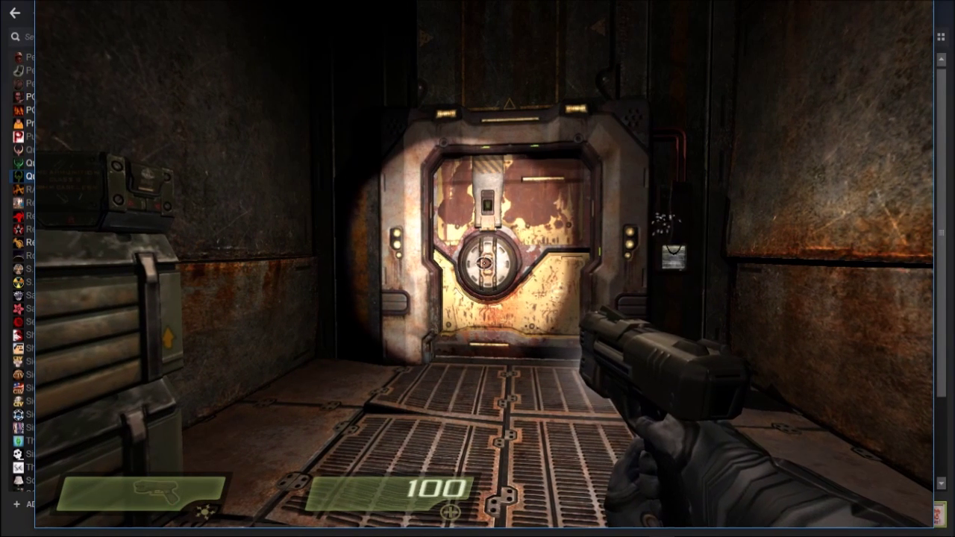
# - Pause the game and open the advanced video options in the system settings
pyautogui.press('Escape')
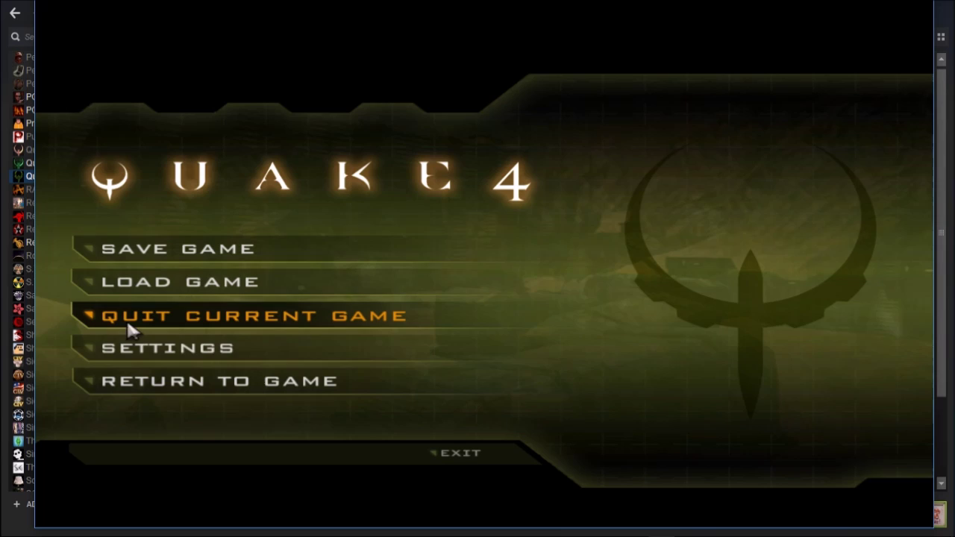
pyautogui.click(139, 347)
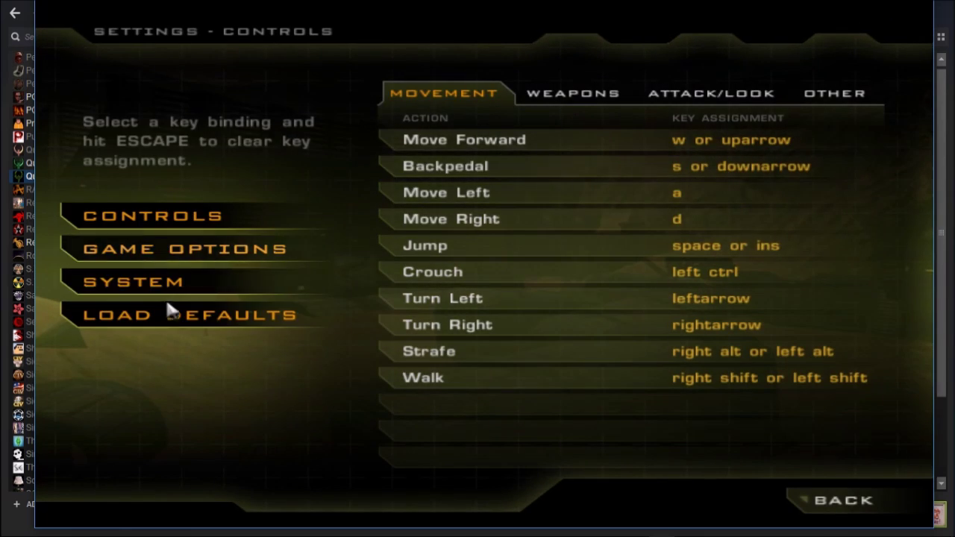
pyautogui.click(164, 310)
pyautogui.click(608, 282)
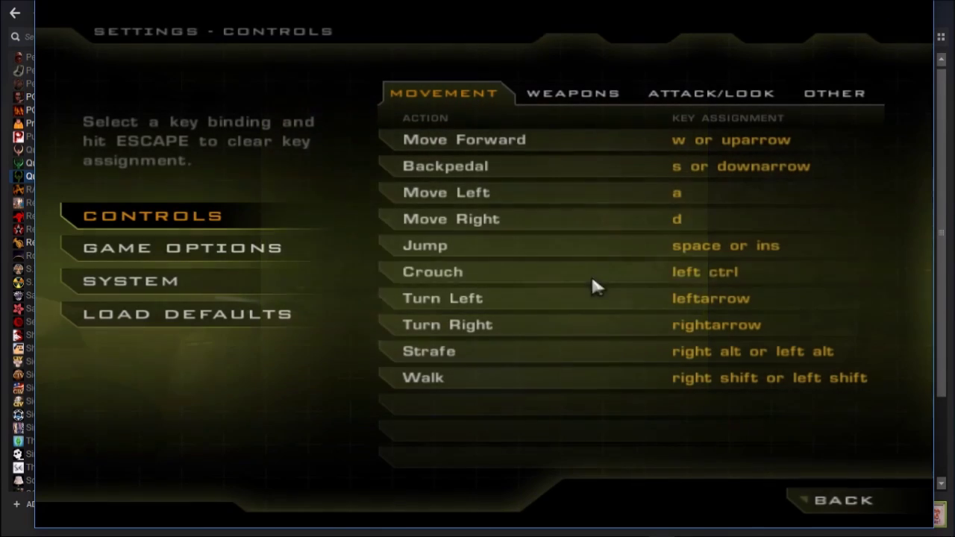
pyautogui.click(303, 282)
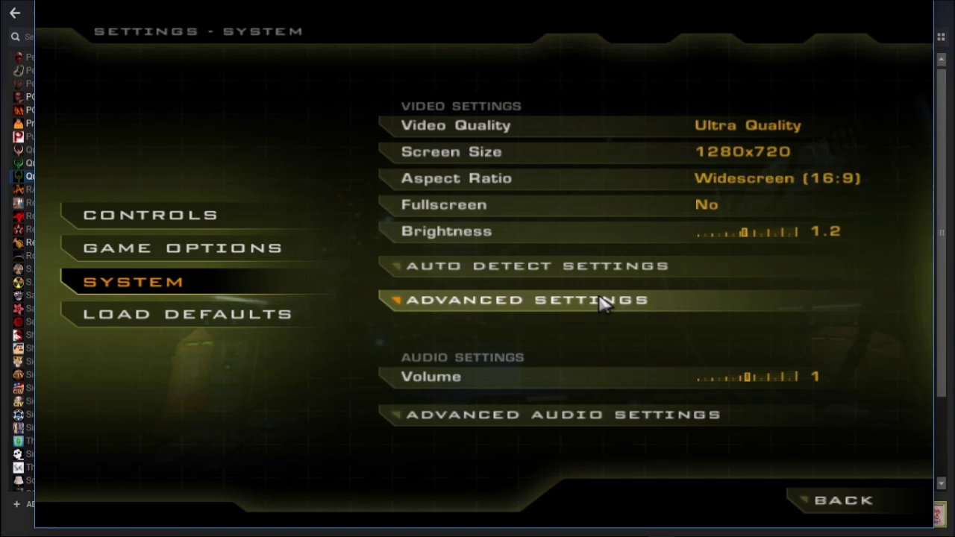
pyautogui.click(564, 300)
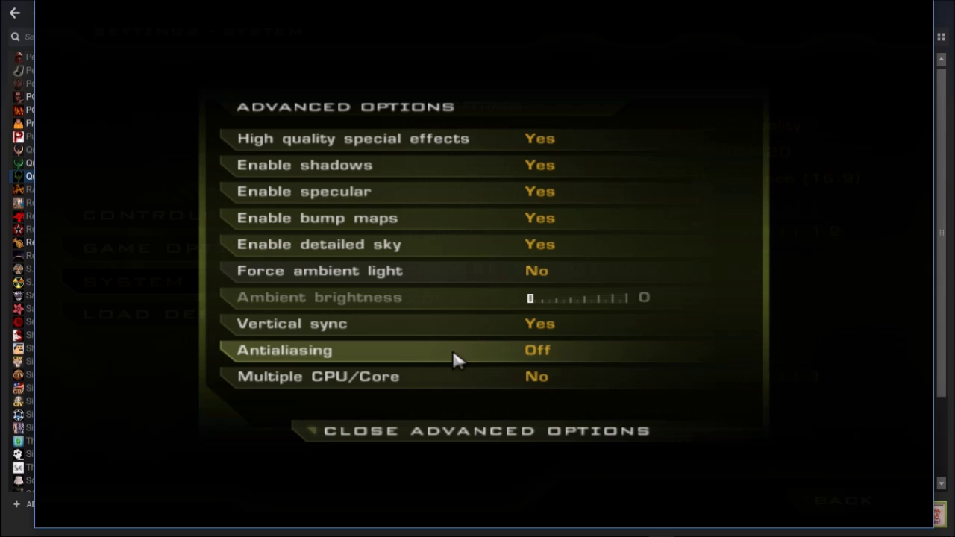
# - Set Antialiasing to 16x and Multiple CPU/Core to Yes, then close the advanced options and acknowledge the restart warning
pyautogui.click(564, 356)
pyautogui.click(564, 356)
pyautogui.click(563, 356)
pyautogui.click(564, 356)
pyautogui.click(532, 379)
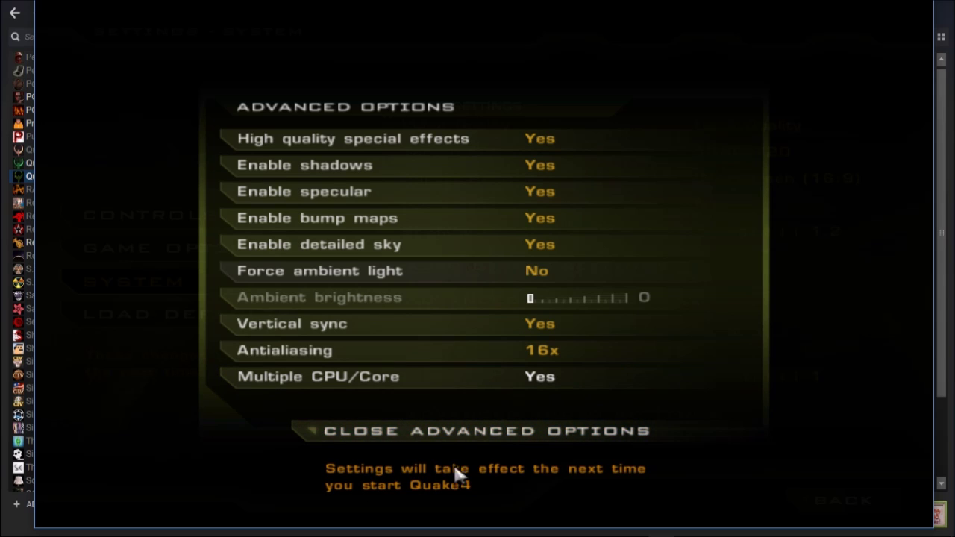
pyautogui.click(463, 433)
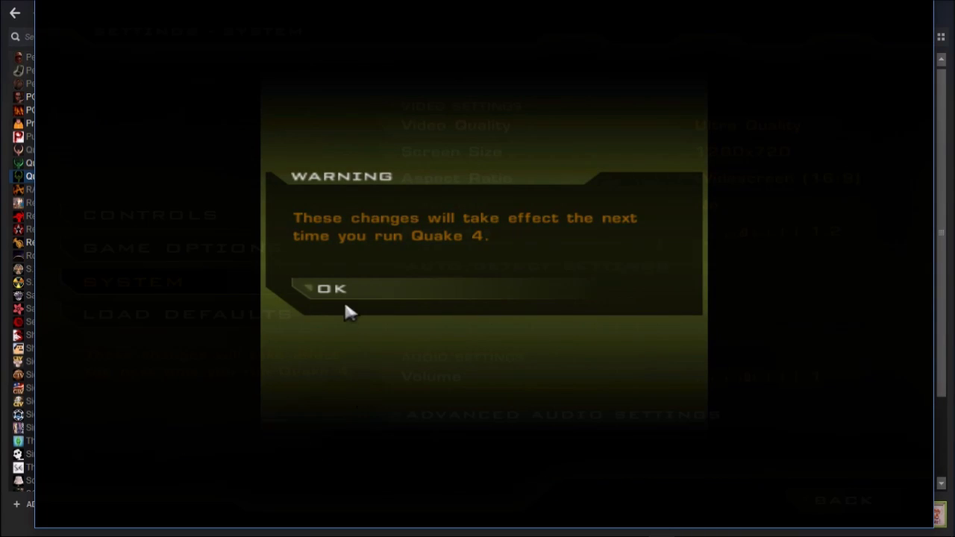
pyautogui.click(343, 289)
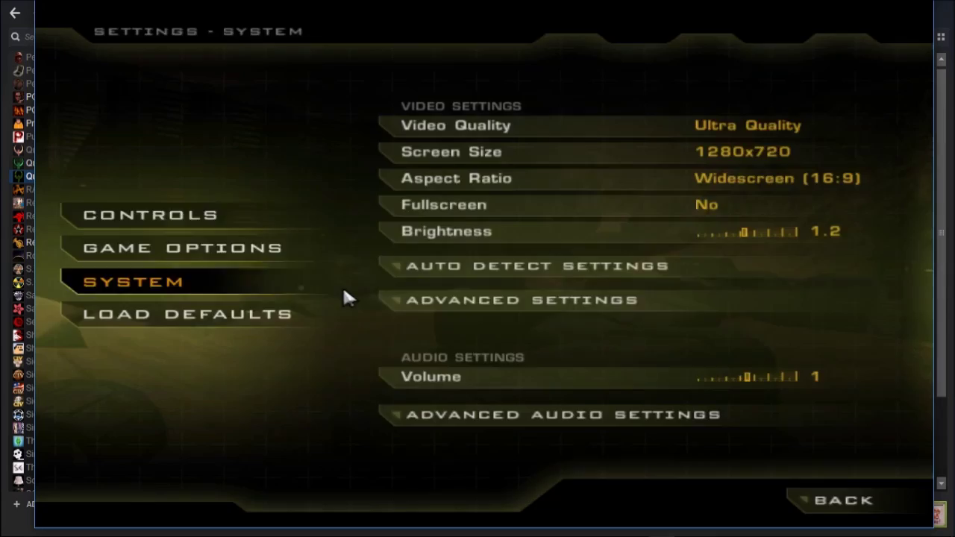
# - Return to the game and run vid_restart in the console to reload the video system, then close the console
pyautogui.press('Escape')
pyautogui.press('Escape')
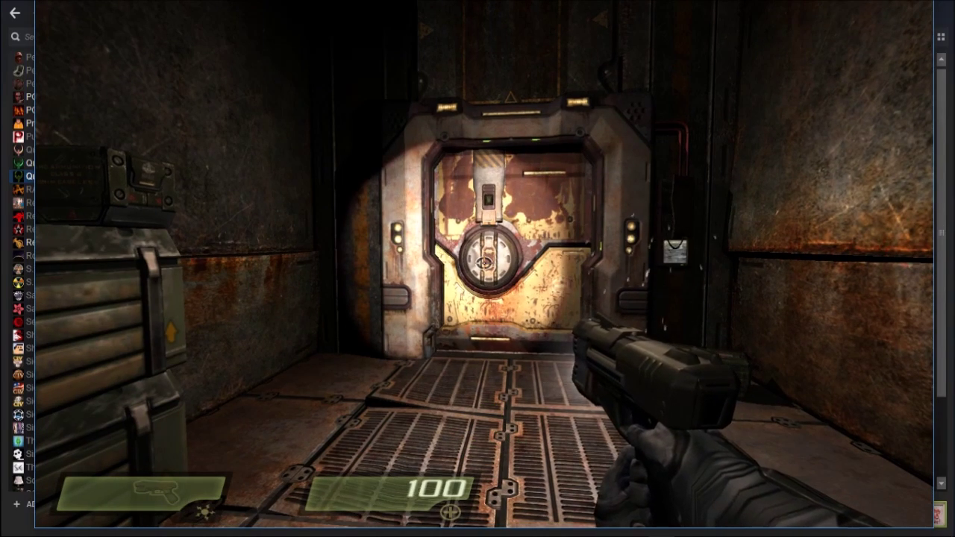
pyautogui.press('w')
pyautogui.press('`')
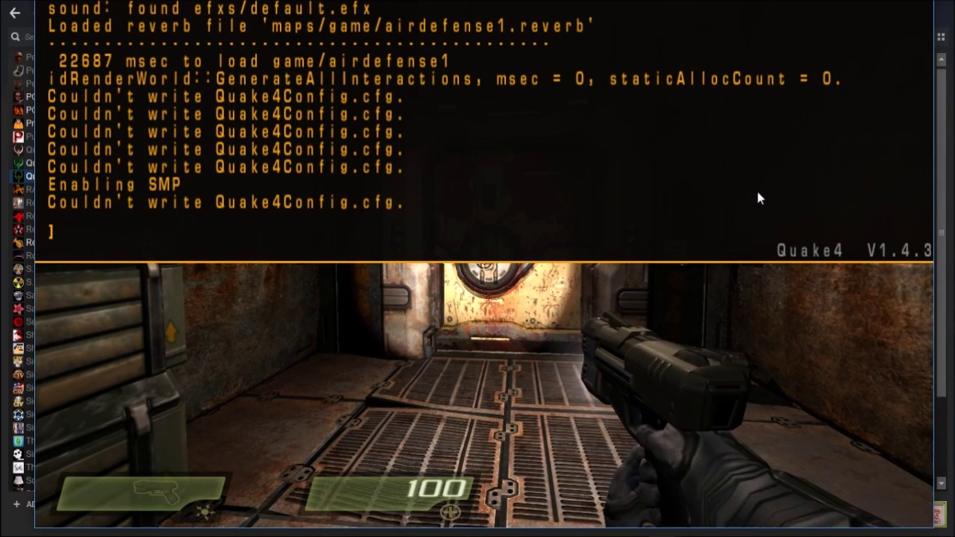
pyautogui.write('vid_res')
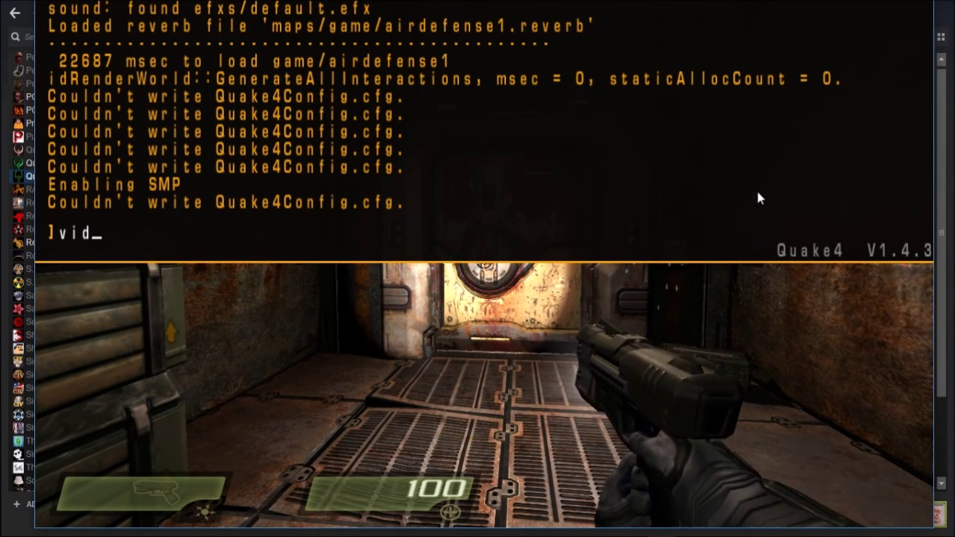
pyautogui.write('tart')
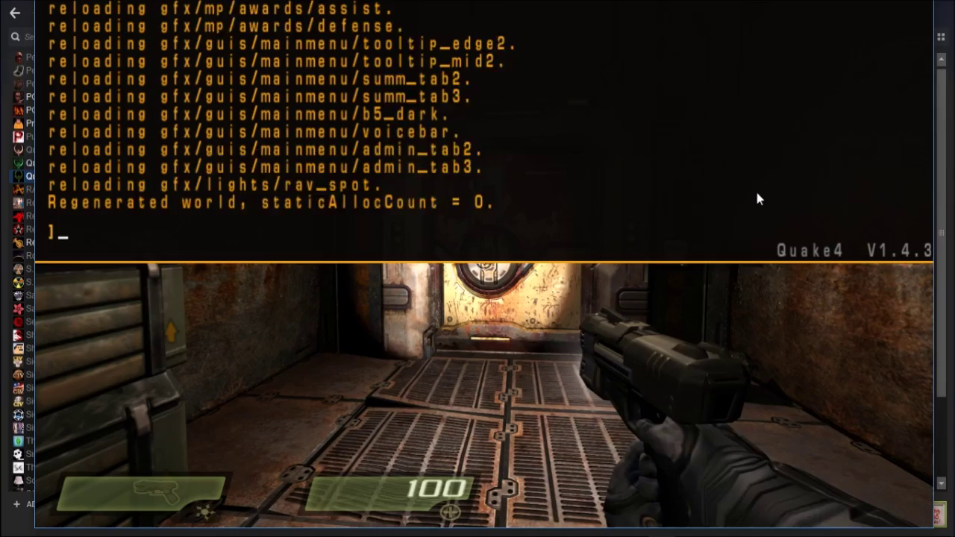
pyautogui.press('`')
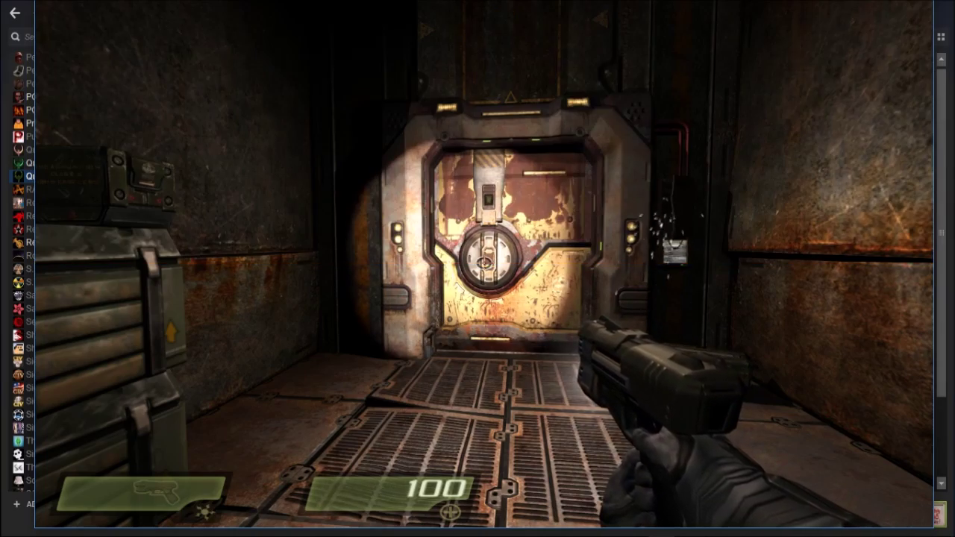
pyautogui.press('w')
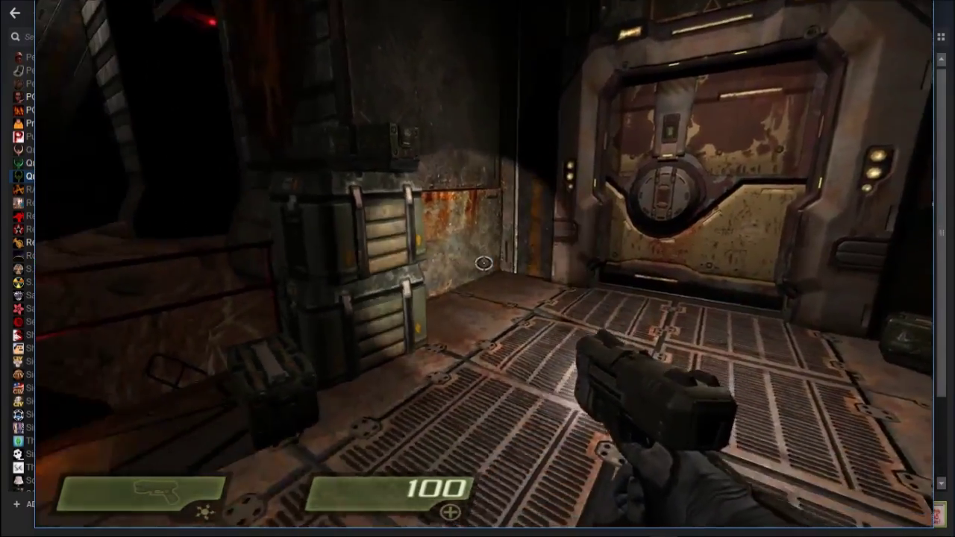
# - Check the Antialiasing and Multiple CPU/Core values in the advanced video options, then return to the game
pyautogui.press('Escape')
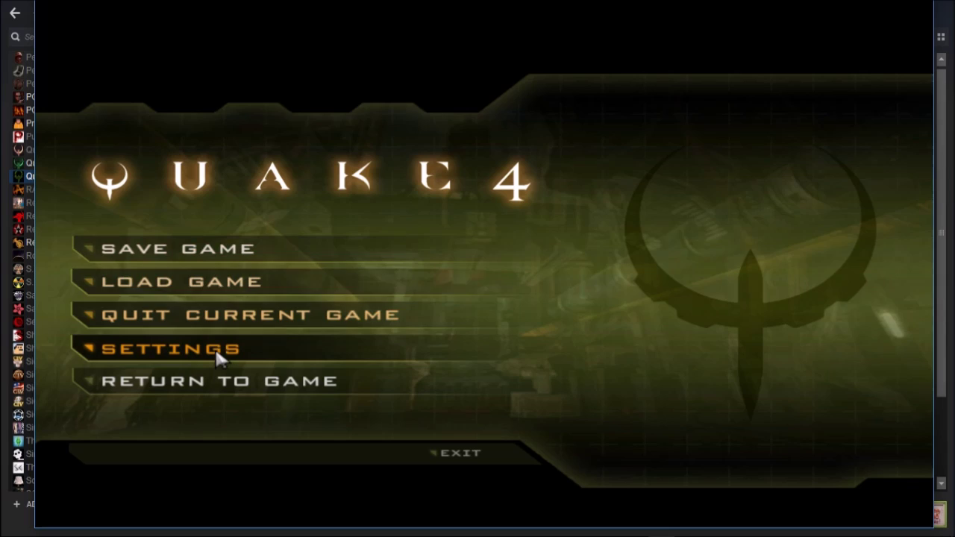
pyautogui.click(213, 350)
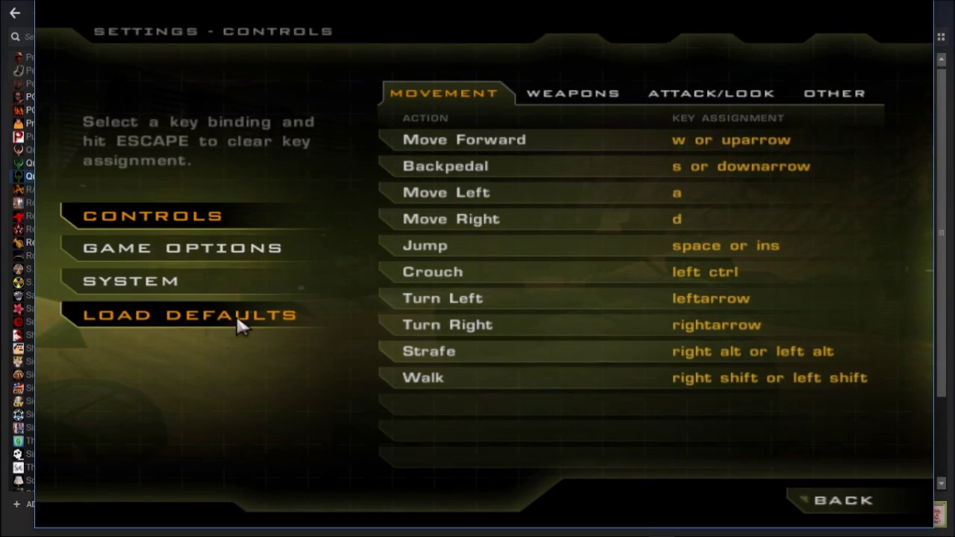
pyautogui.click(216, 282)
pyautogui.click(492, 303)
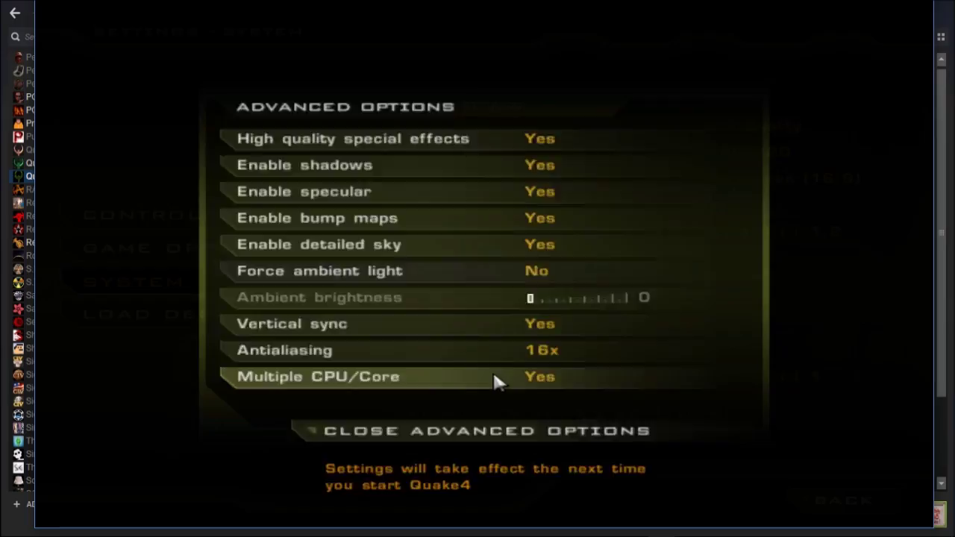
pyautogui.press('Escape')
pyautogui.press('Escape')
pyautogui.press('Escape')
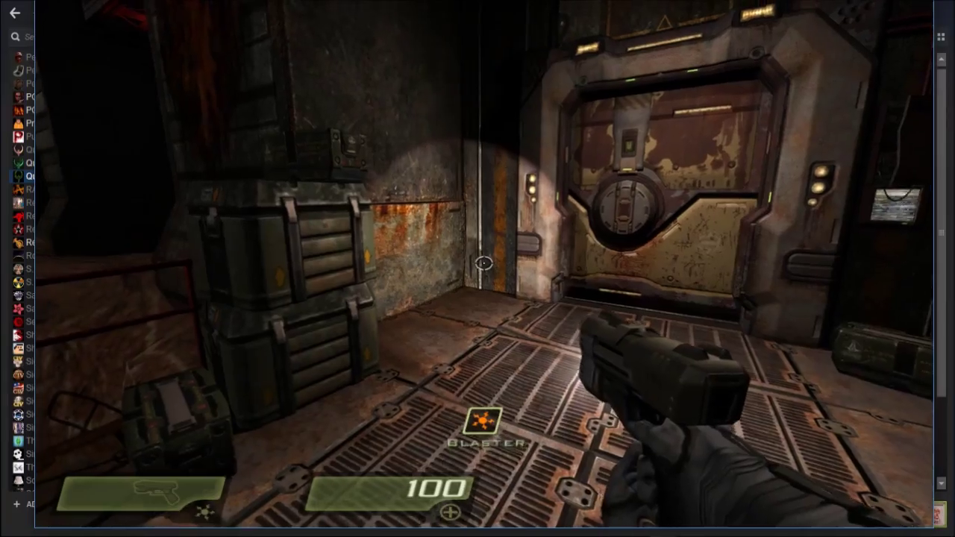
# - Walk around the outdoor platform and examine the textures of the crates, ramp, medic's surroundings and body bags
pyautogui.press('w')
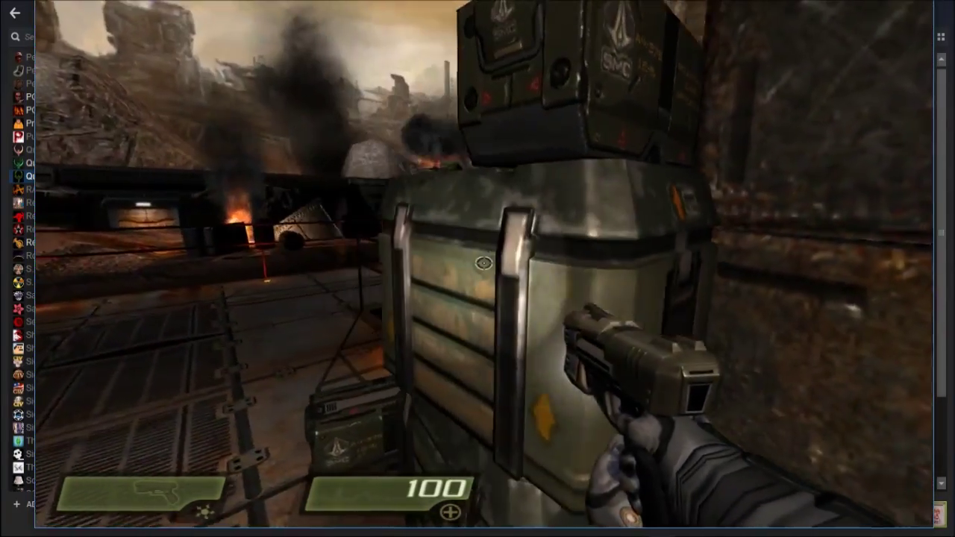
pyautogui.press('a')
pyautogui.press('w')
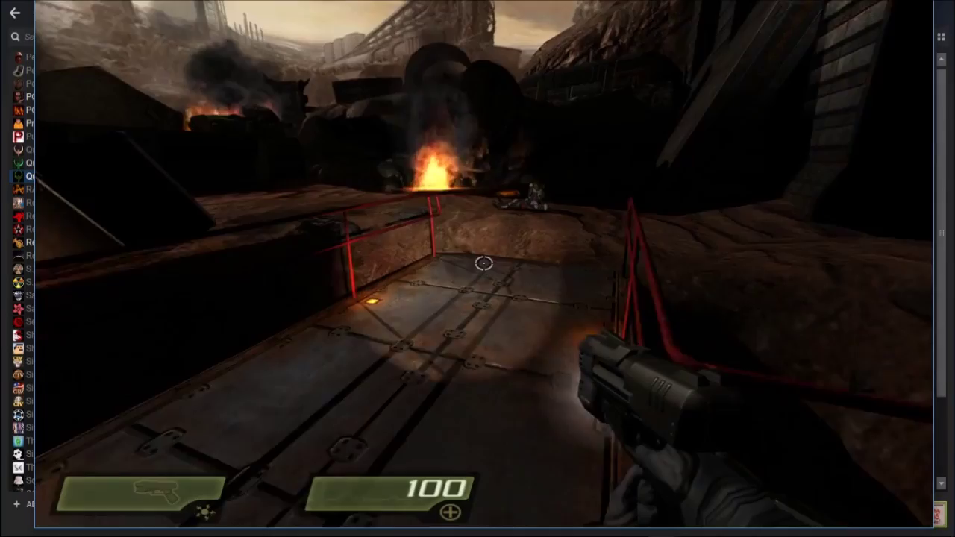
pyautogui.press('w')
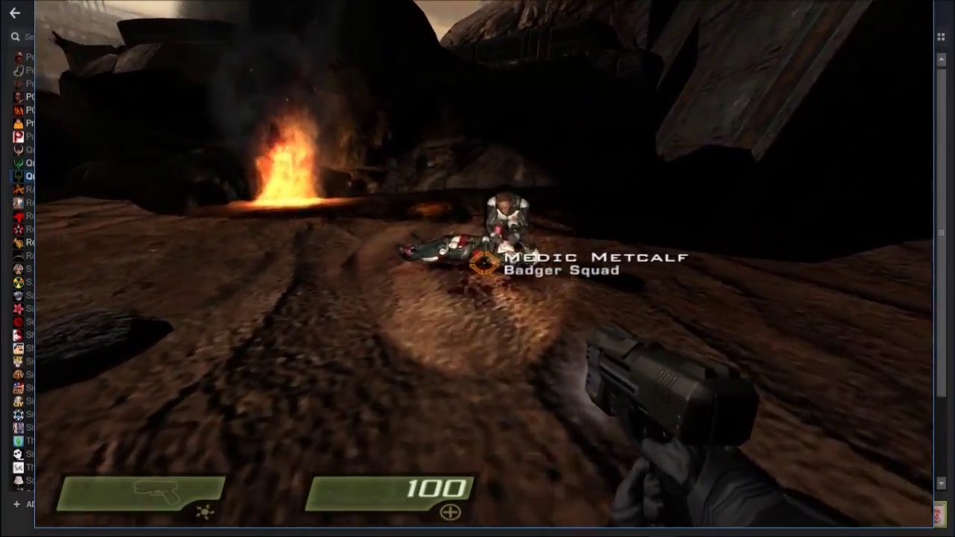
pyautogui.press('w')
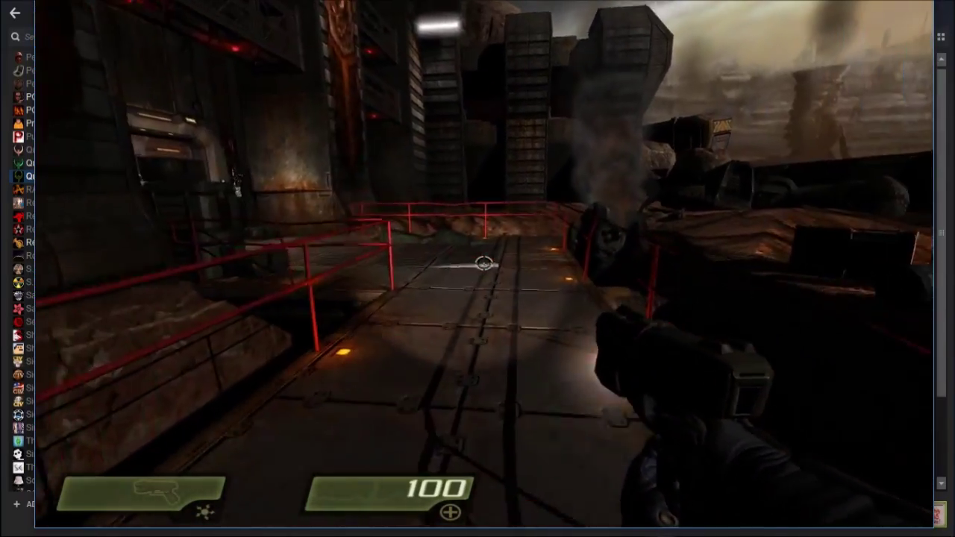
pyautogui.press('w')
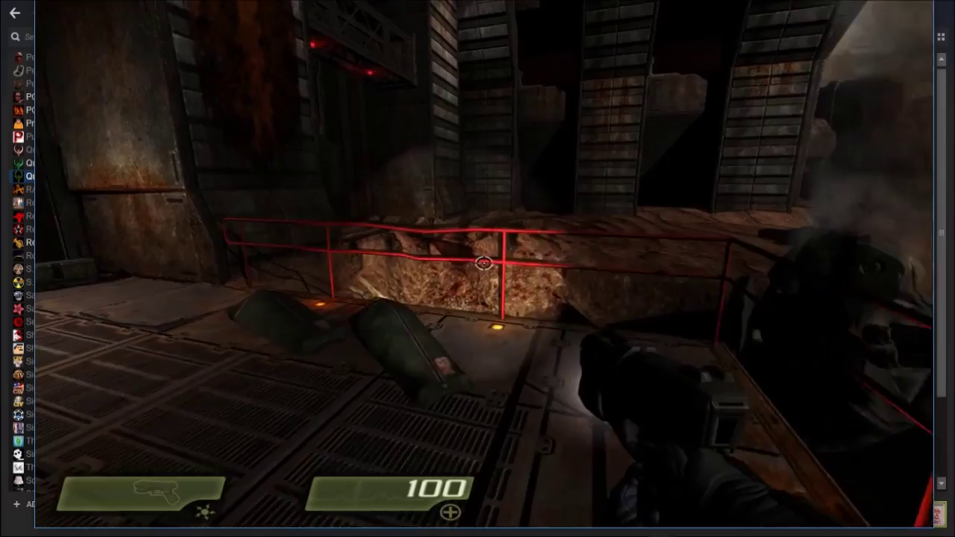
pyautogui.press('w')
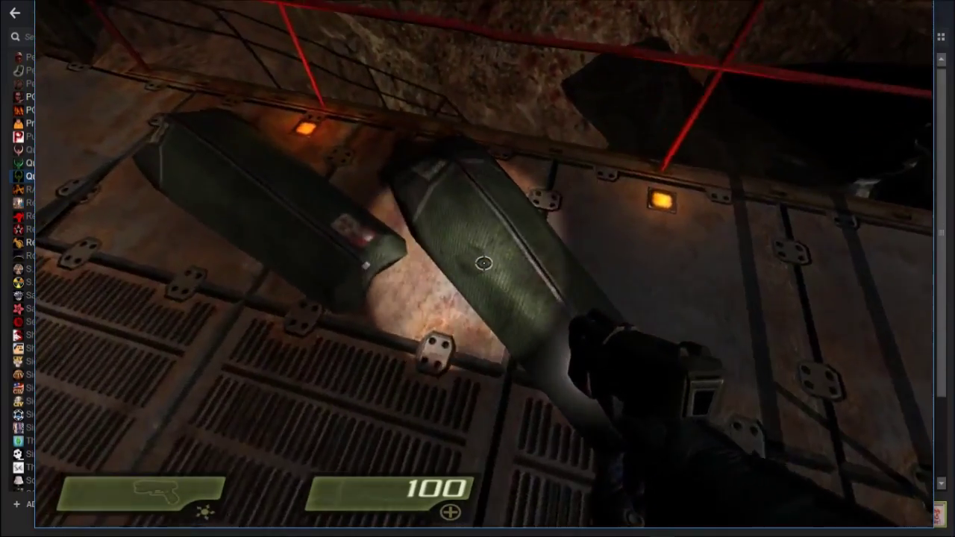
pyautogui.press('w')
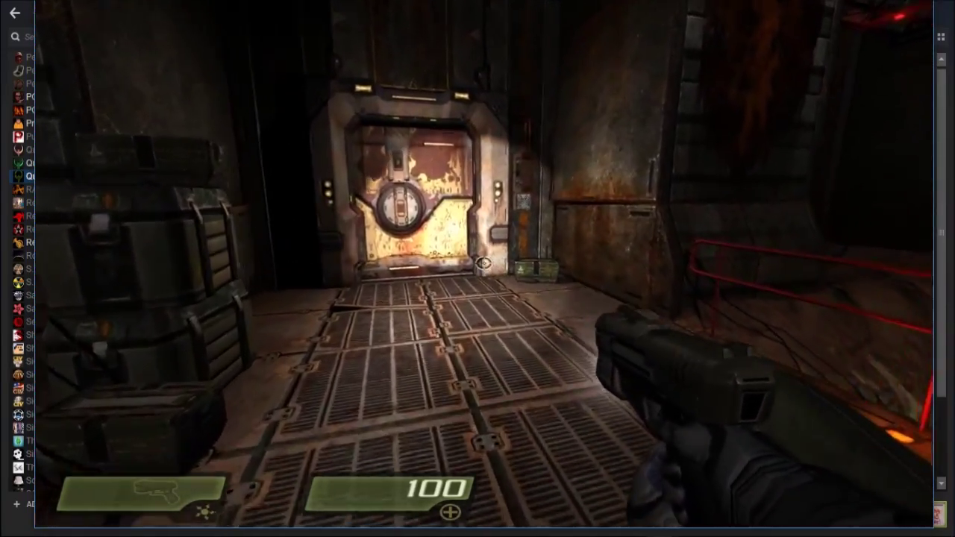
# - Examine the textures of the yellow door, the rusty wall beside it and the floor grating up close
pyautogui.press('w')
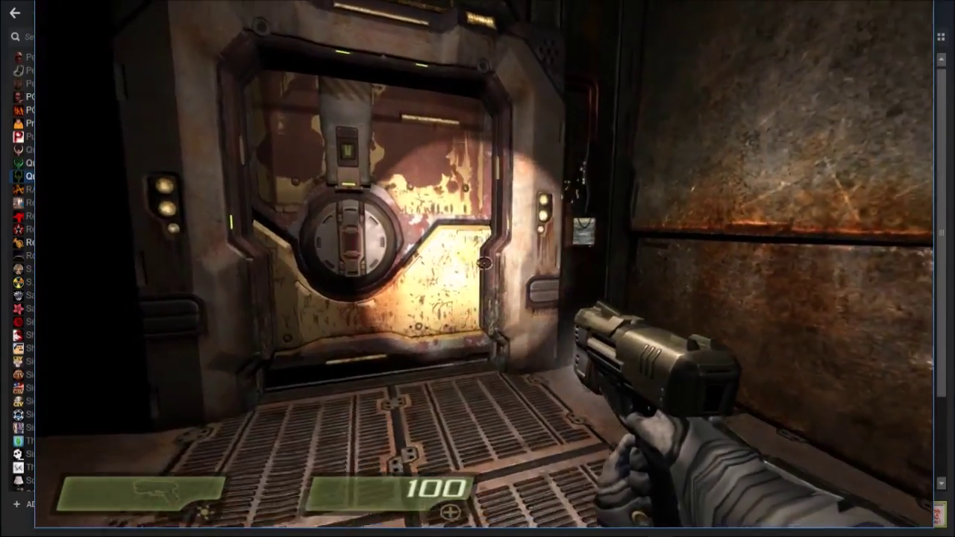
pyautogui.press('w')
pyautogui.press('s')
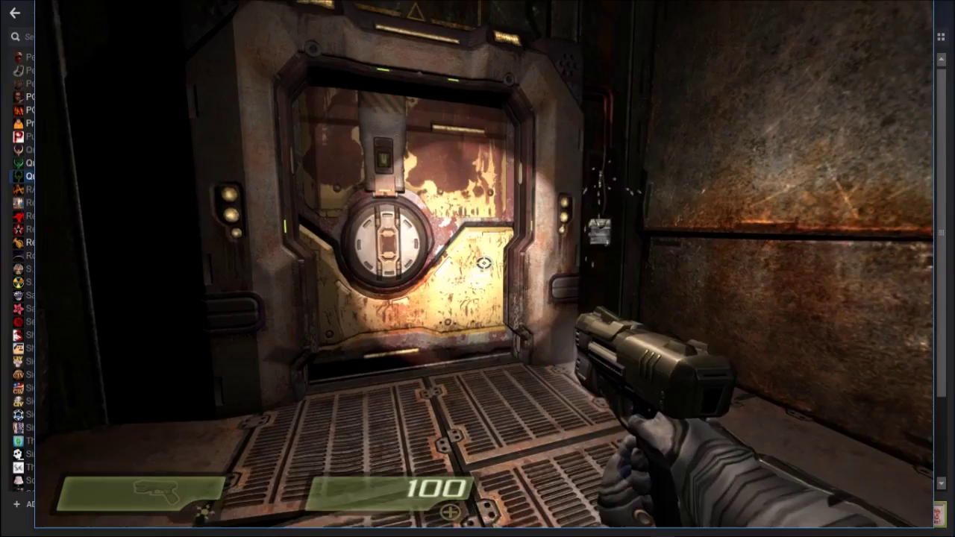
pyautogui.press('a')
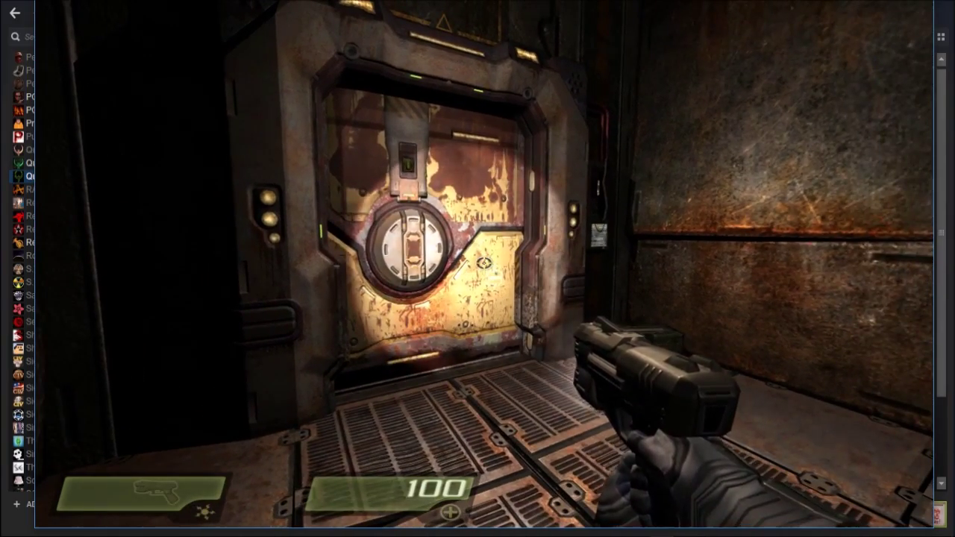
pyautogui.press('w')
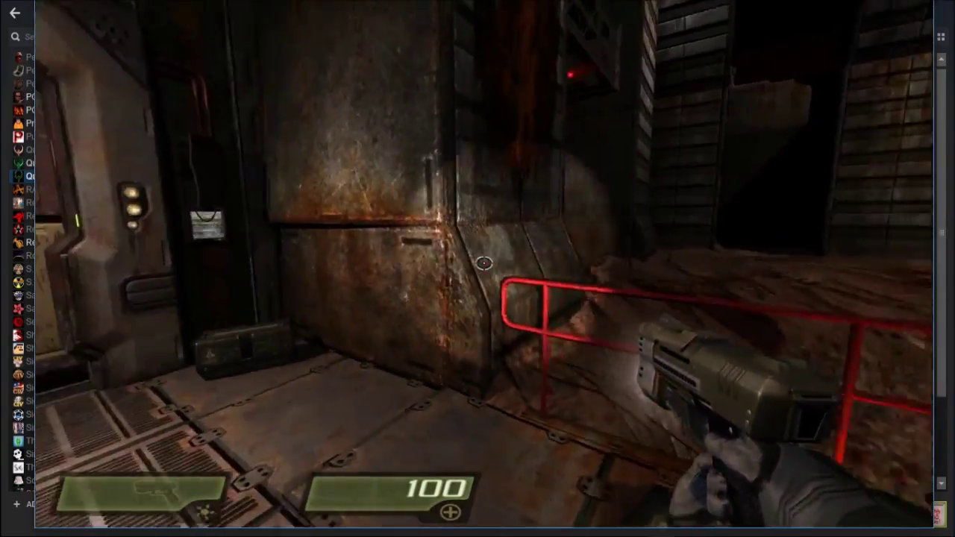
pyautogui.press('w')
pyautogui.press('a')
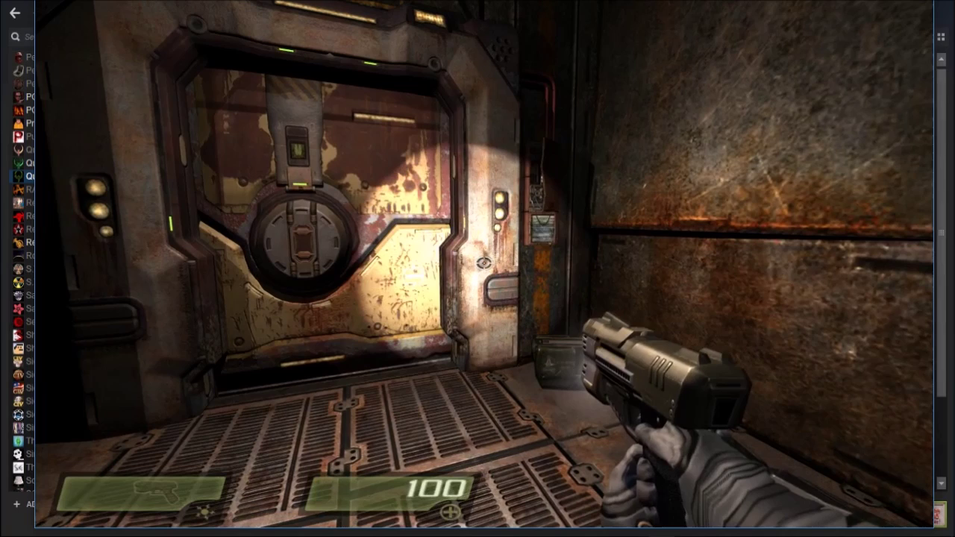